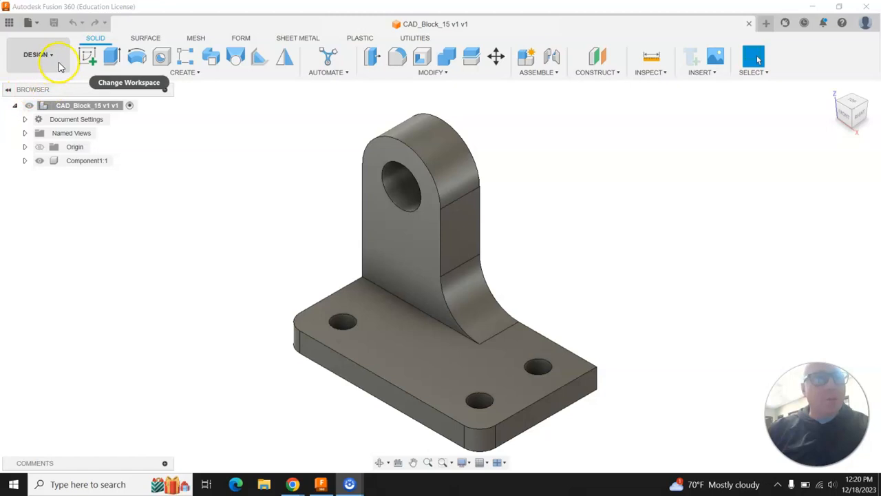
Create a new full-assembly drawing from the design using the TitleBlock_CTE_A template, and set the base view scale to 1.
mouse_move(69, 205)
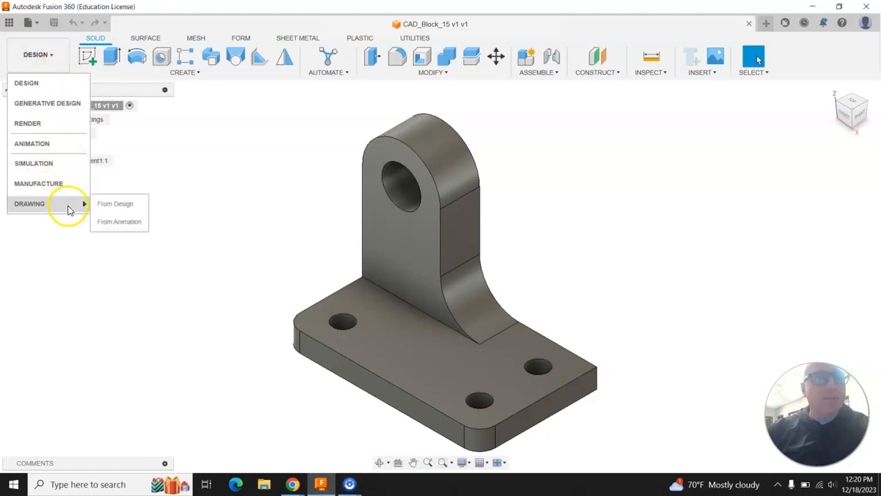
click(116, 205)
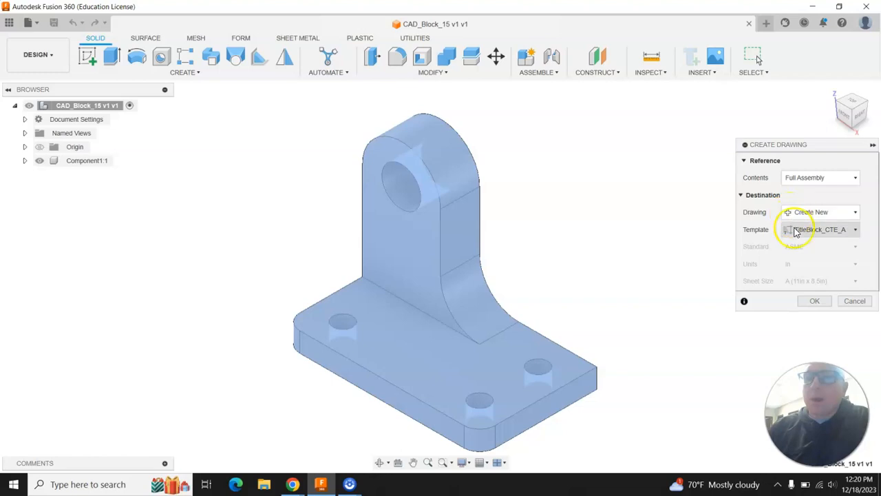
click(796, 230)
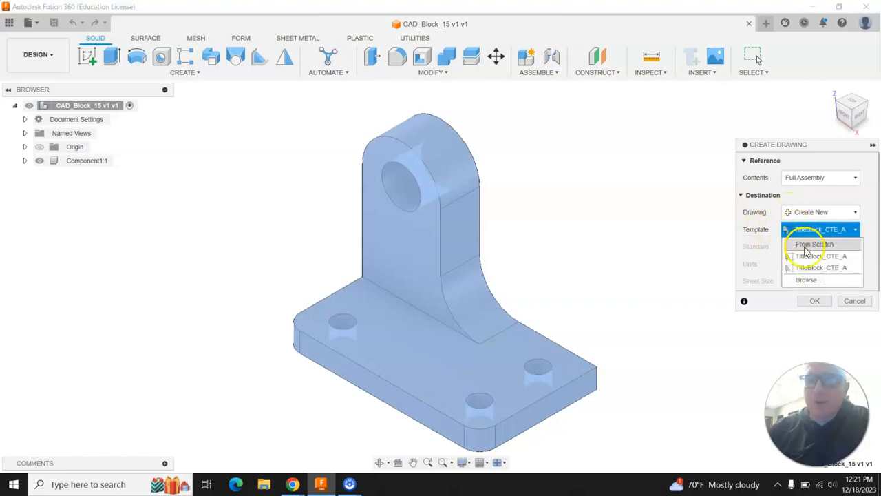
click(813, 269)
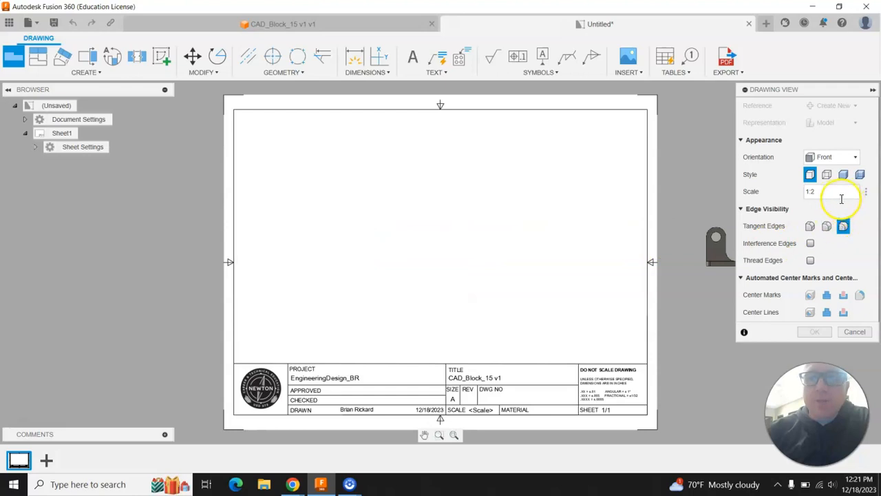
click(814, 194)
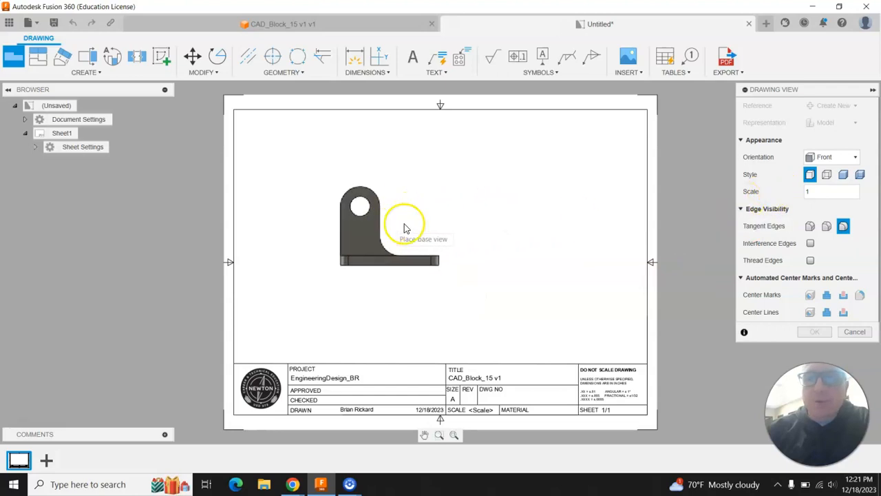
Preview the base view in the TOP, FRONT, RIGHT and HOME orientations.
click(838, 160)
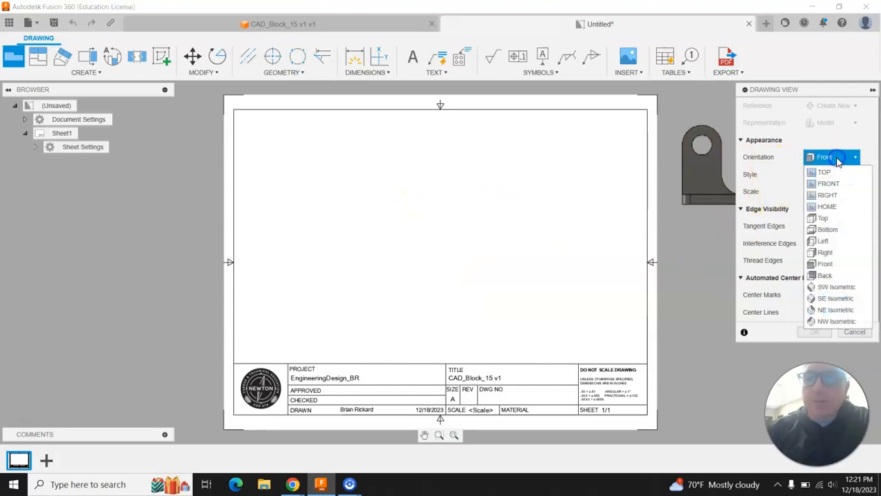
click(829, 172)
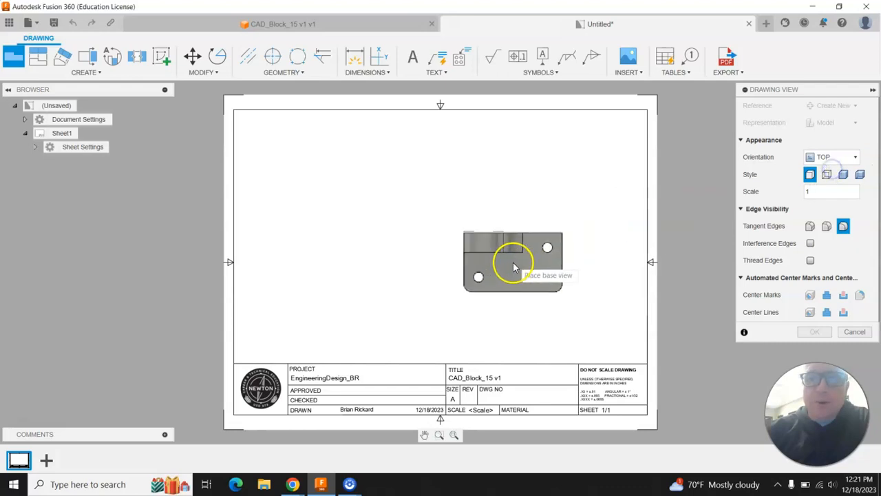
click(833, 158)
click(830, 183)
click(826, 158)
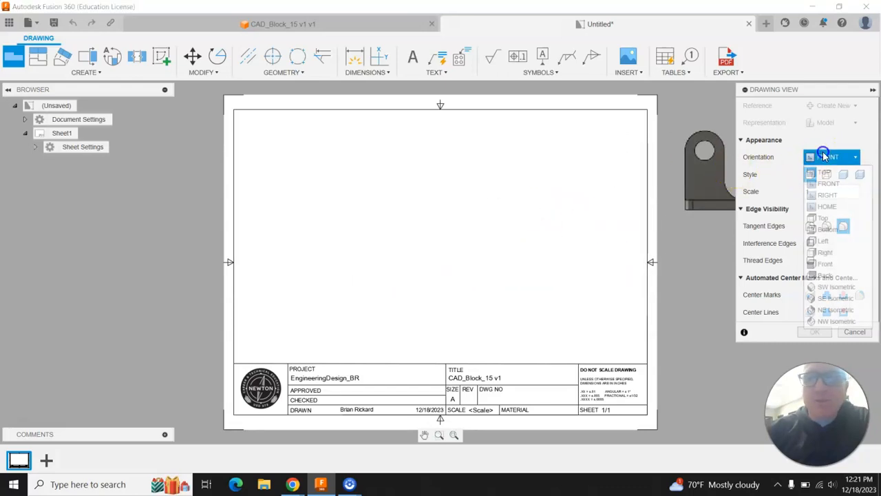
click(817, 195)
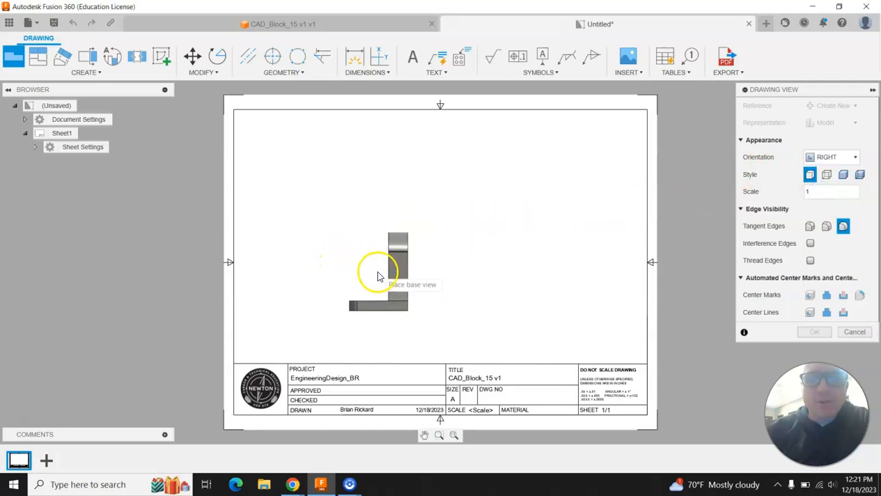
click(840, 163)
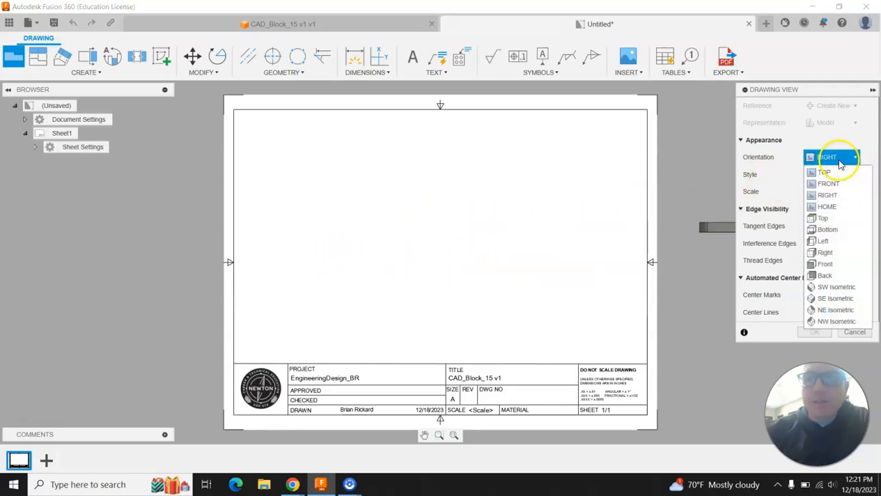
click(828, 199)
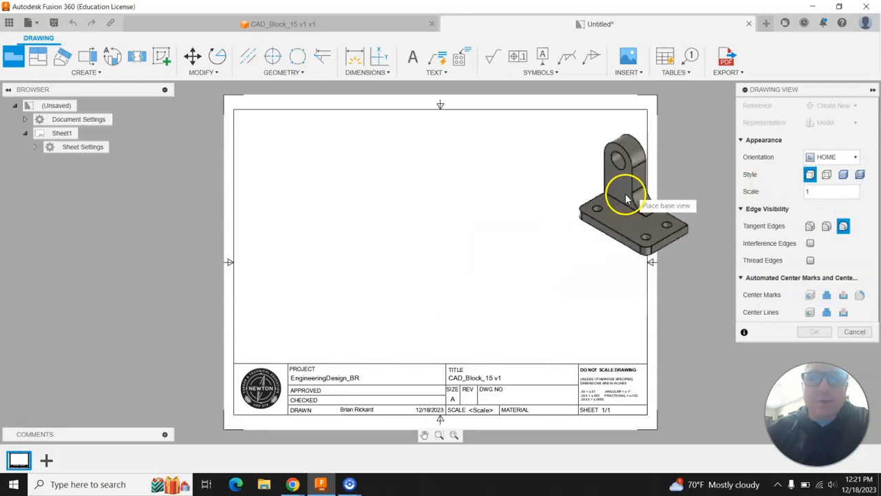
Place the base view in the FRONT orientation on the lower-left part of the sheet.
click(831, 160)
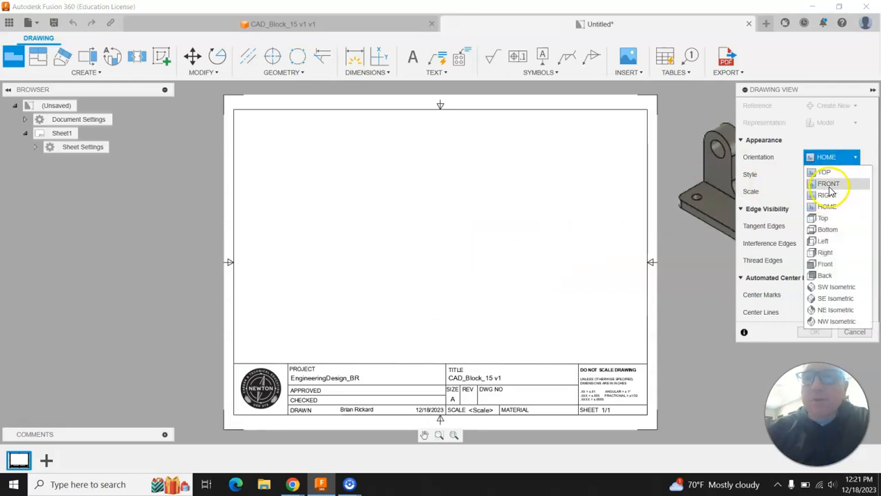
click(828, 183)
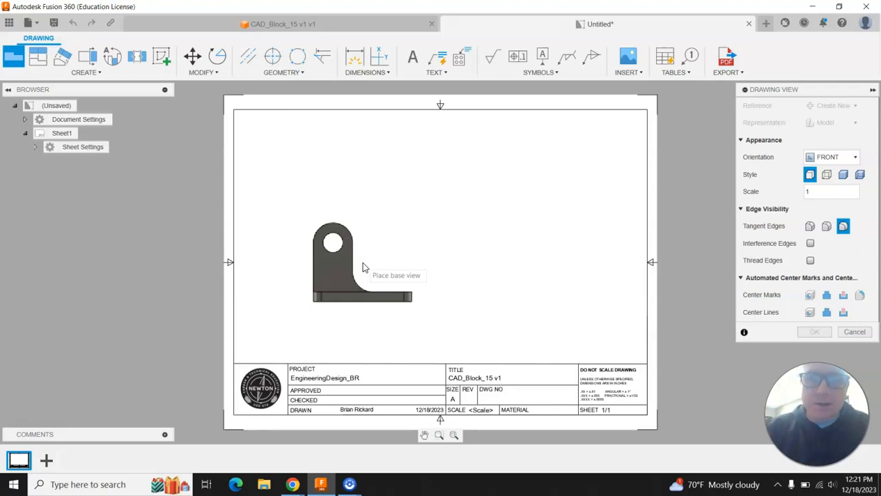
click(359, 270)
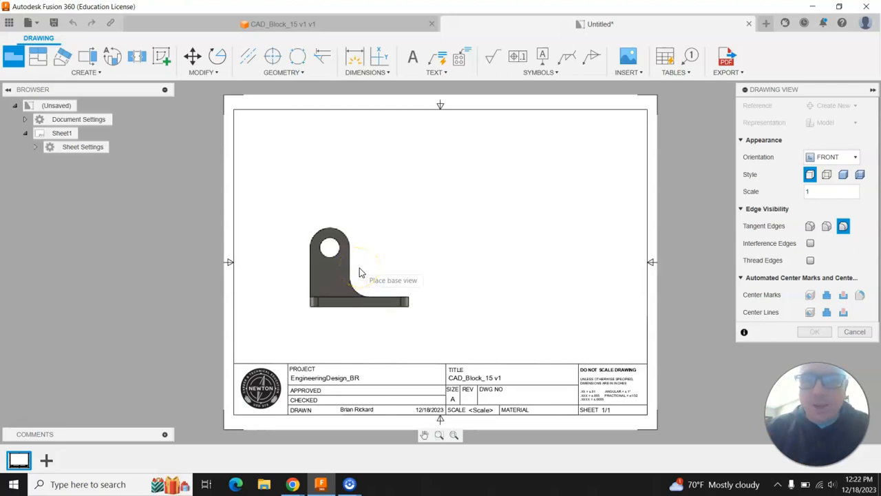
click(361, 271)
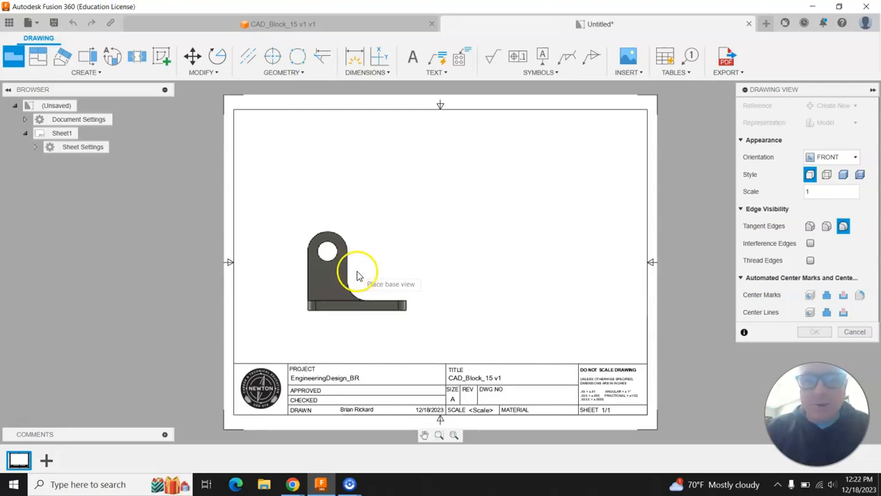
click(818, 331)
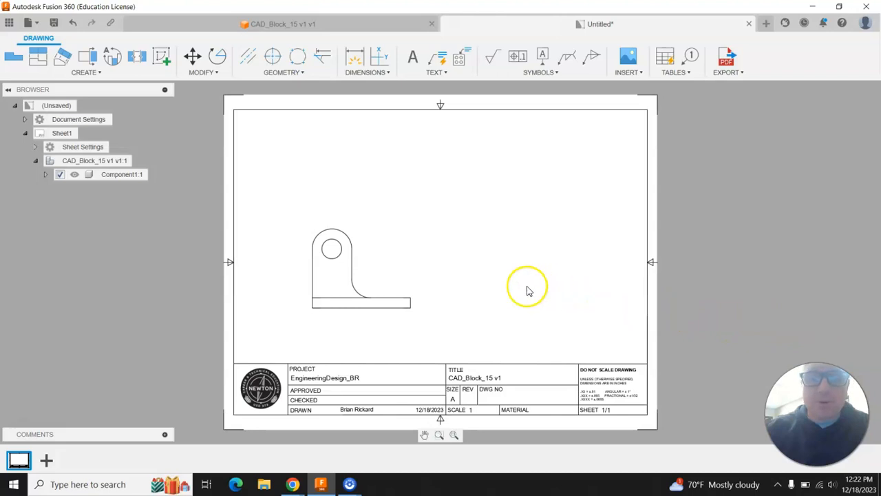
Project a top view above the front view, a right side view beside it, and an isometric view in the sheet's upper-right corner.
click(43, 60)
click(315, 233)
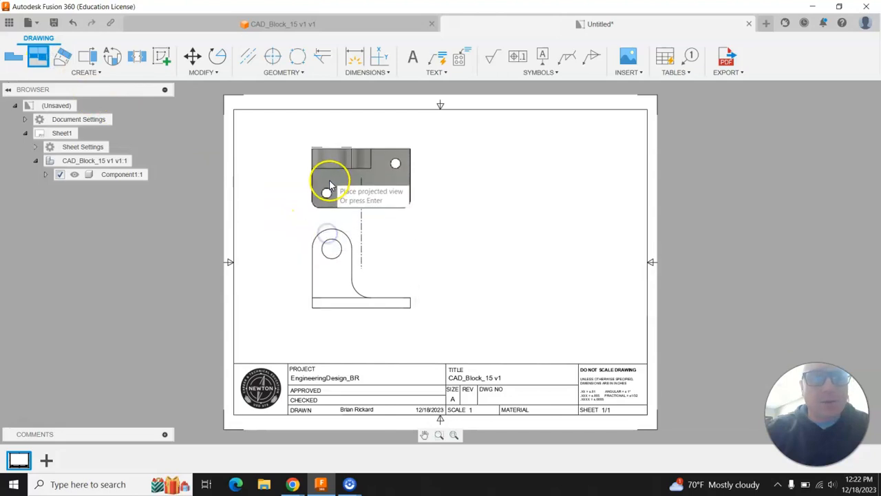
click(329, 163)
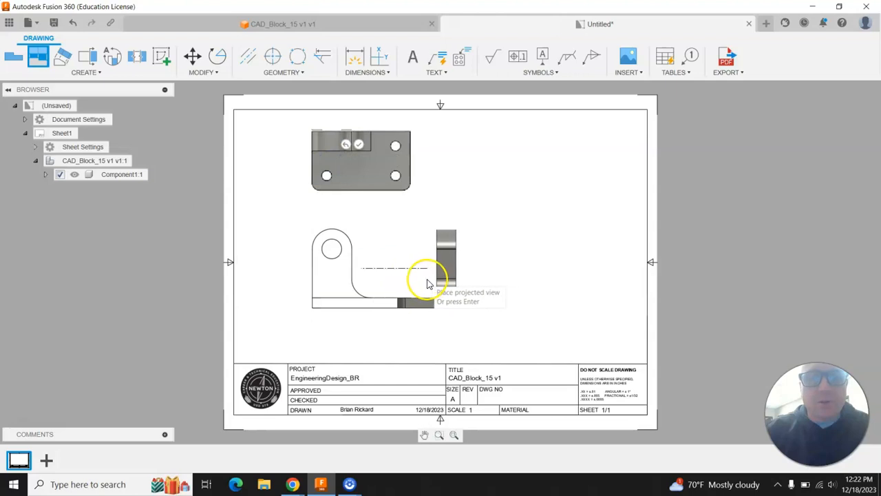
click(484, 287)
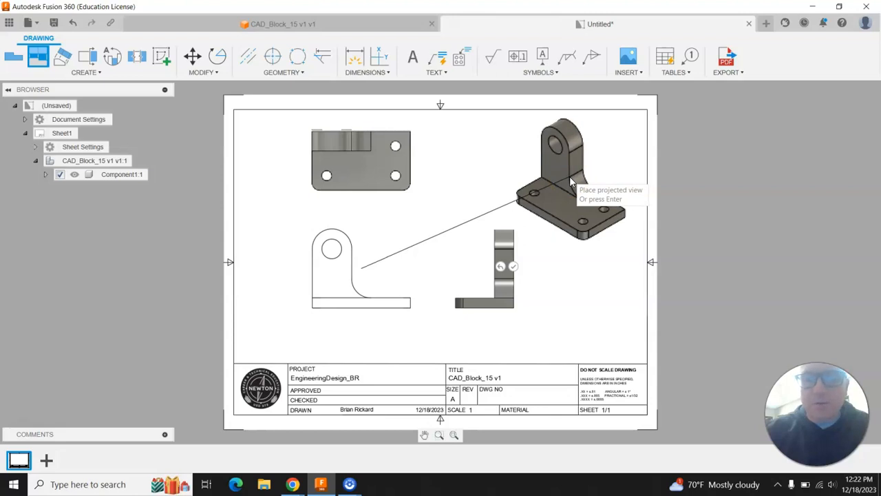
click(569, 176)
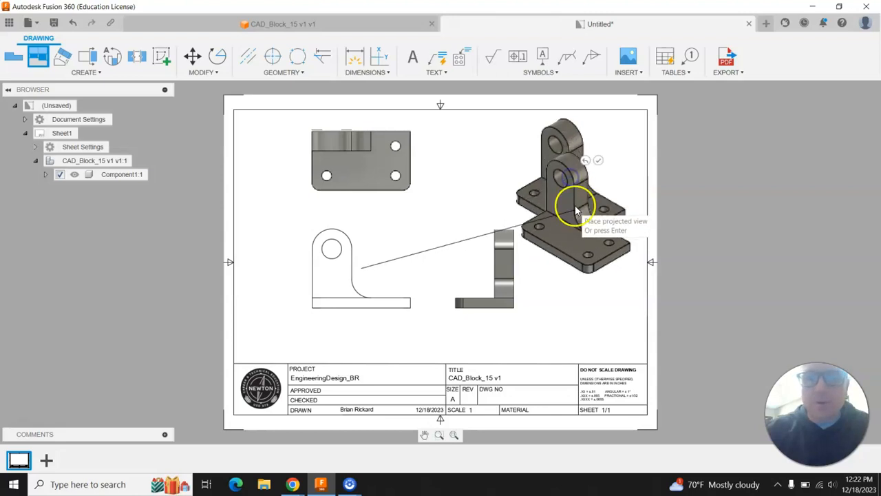
click(599, 161)
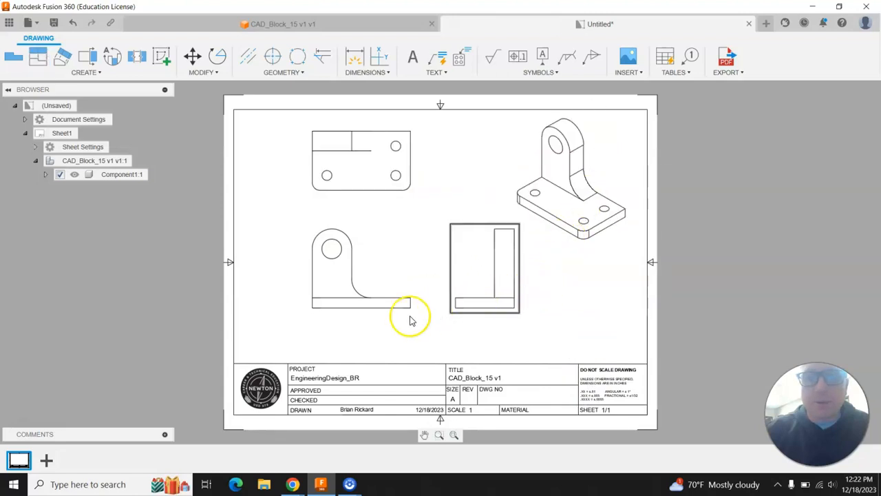
Reposition the orthographic and isometric views to space them out evenly on the sheet.
click(409, 314)
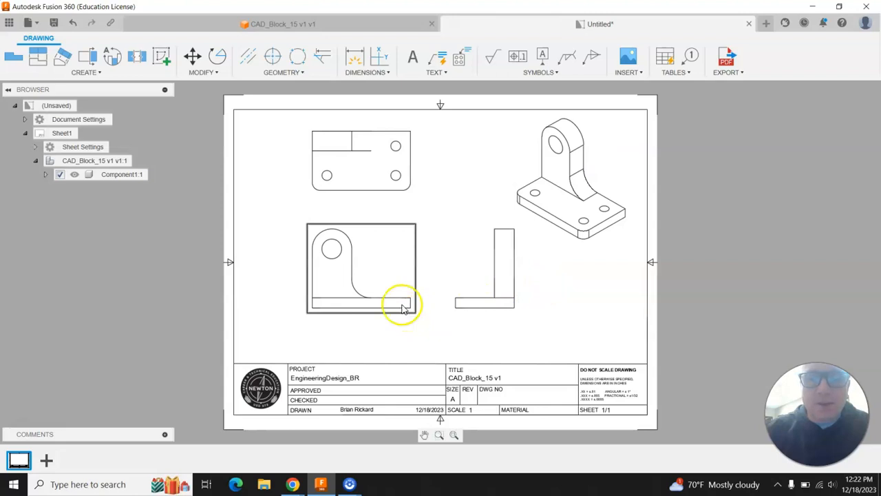
drag(407, 186, 425, 186)
drag(355, 285, 347, 319)
drag(496, 305, 512, 301)
mouse_move(354, 309)
mouse_down()
mouse_move(365, 301)
mouse_move(354, 308)
mouse_up()
drag(351, 252, 362, 253)
drag(494, 284, 499, 283)
drag(423, 300, 405, 305)
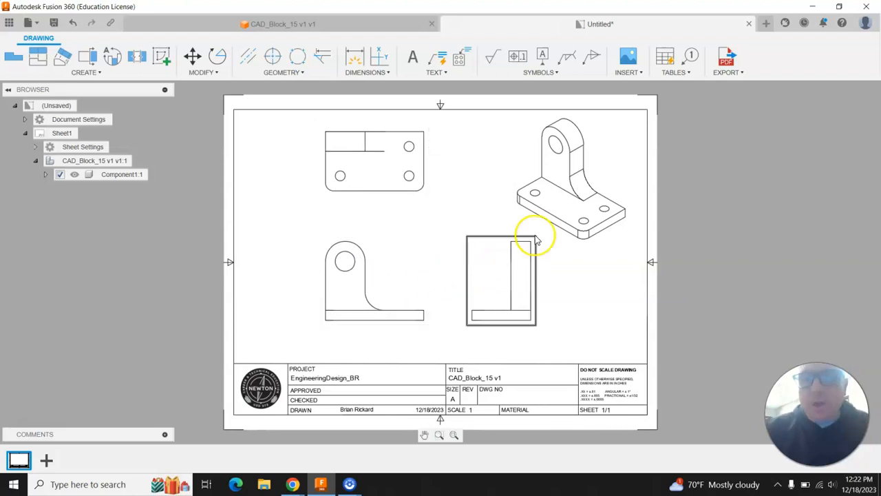
drag(555, 217, 561, 216)
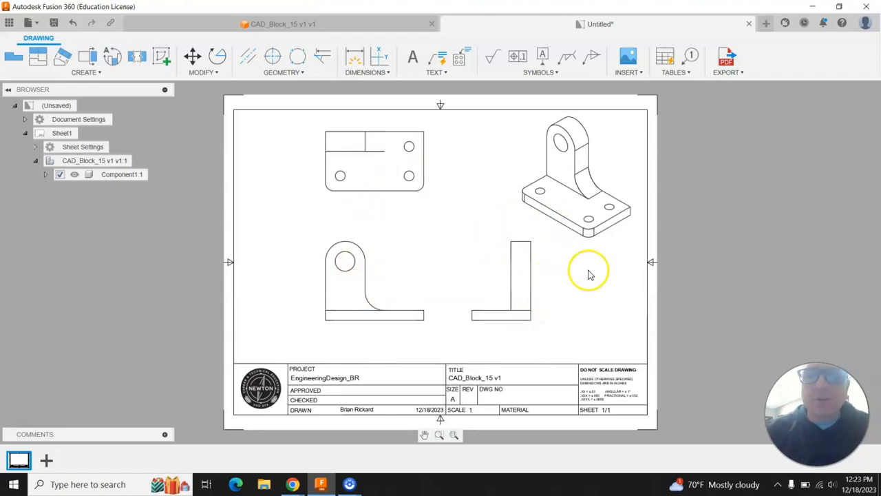
Change the isometric view's style to shaded.
right_click(588, 147)
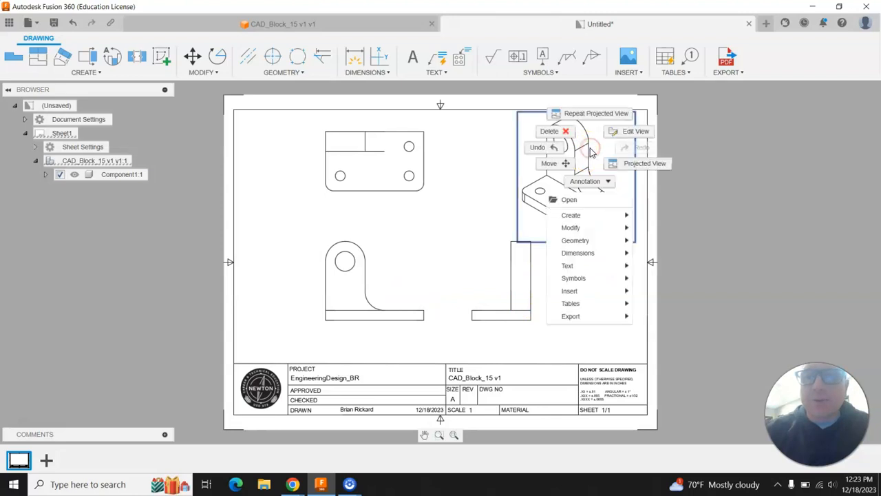
click(624, 137)
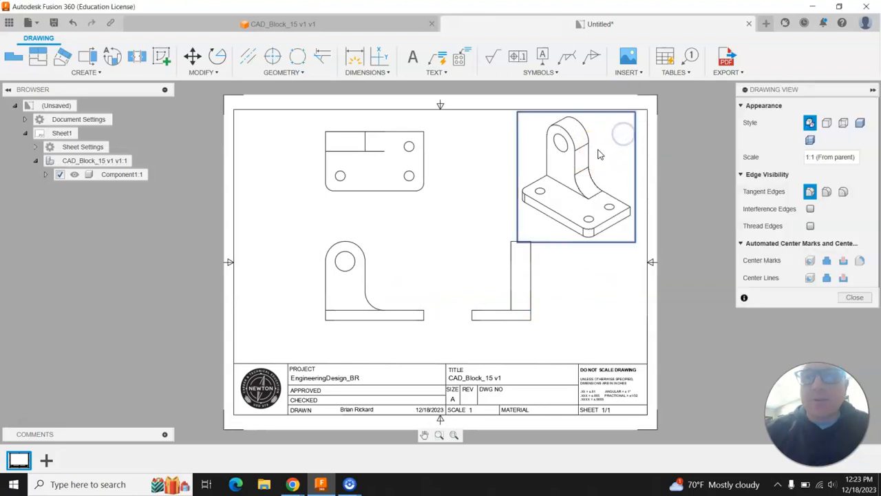
click(861, 125)
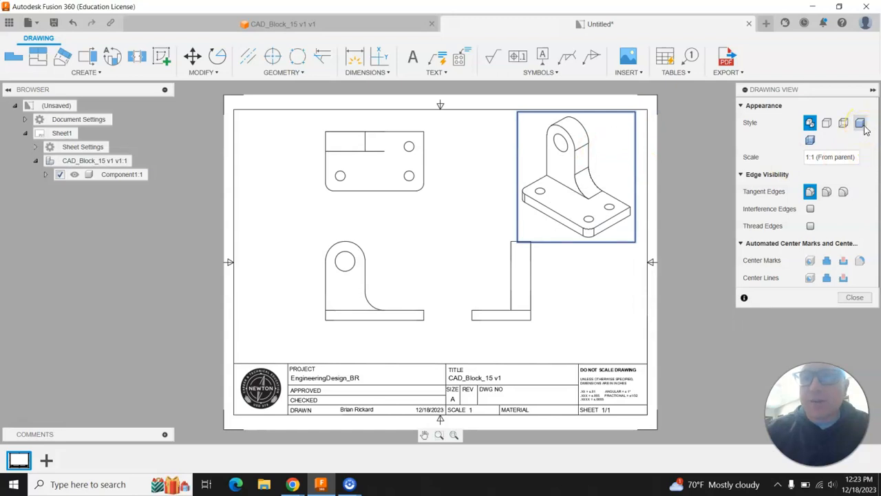
click(862, 124)
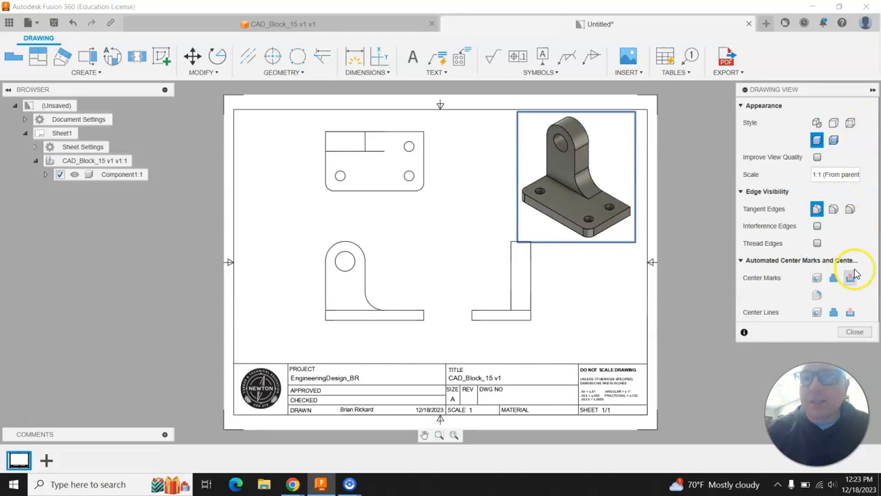
click(854, 331)
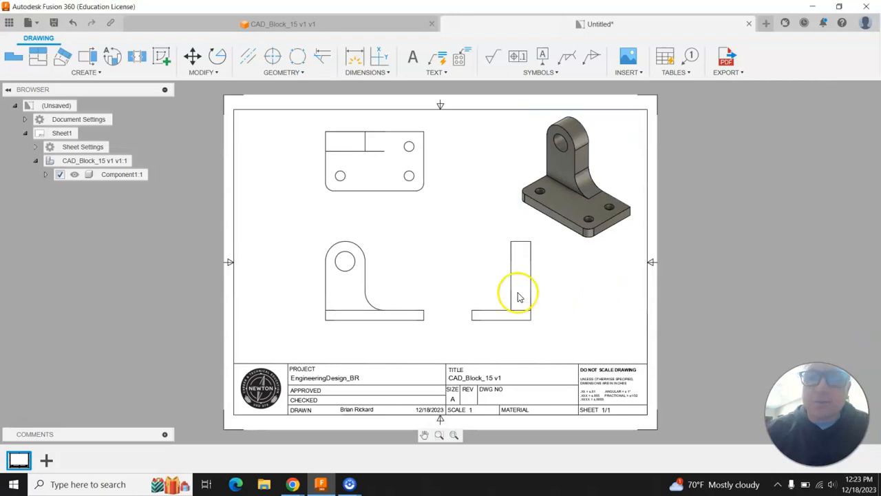
Move the front view slightly down and to the left on the sheet.
click(420, 310)
click(419, 317)
click(568, 176)
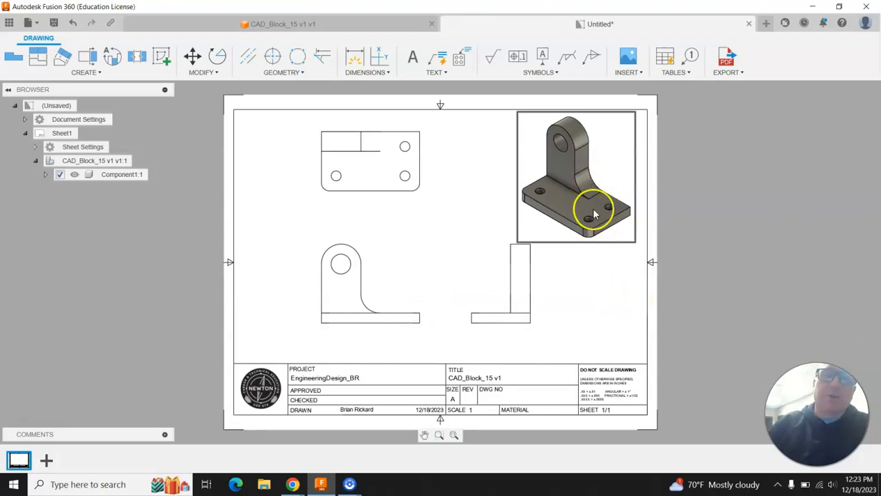
click(389, 272)
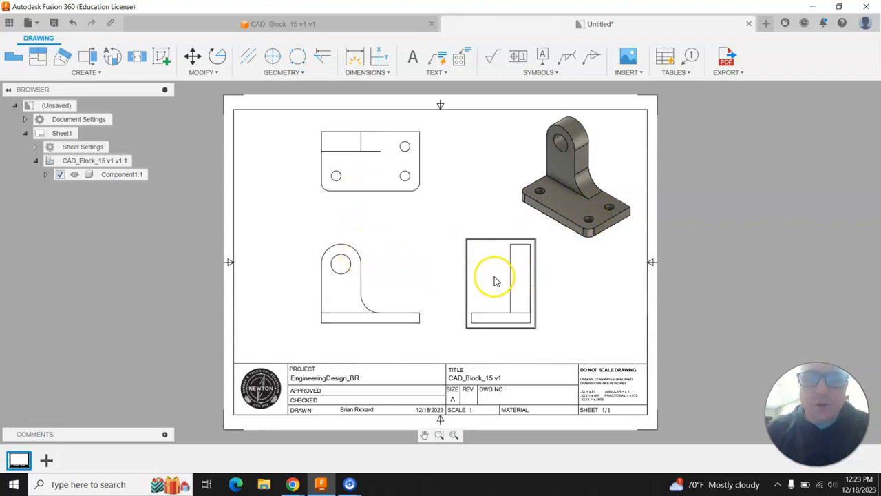
Change the front view's style to show visible and hidden edges.
click(367, 268)
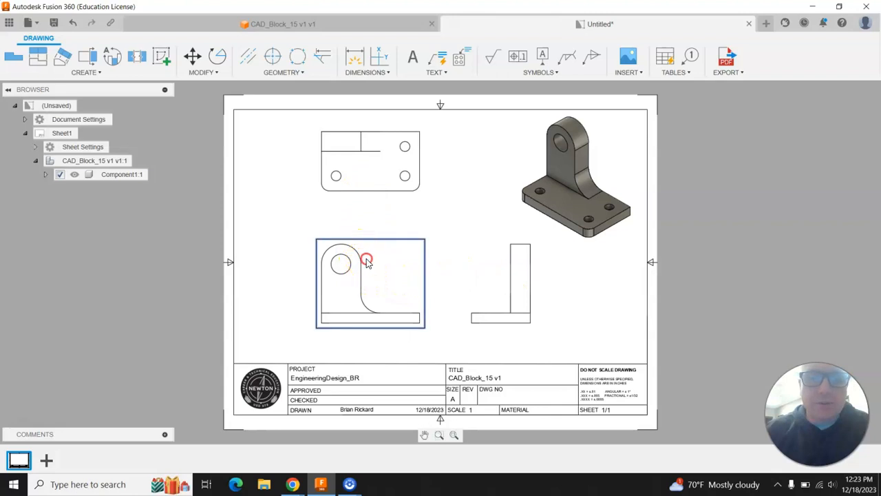
right_click(365, 257)
click(392, 243)
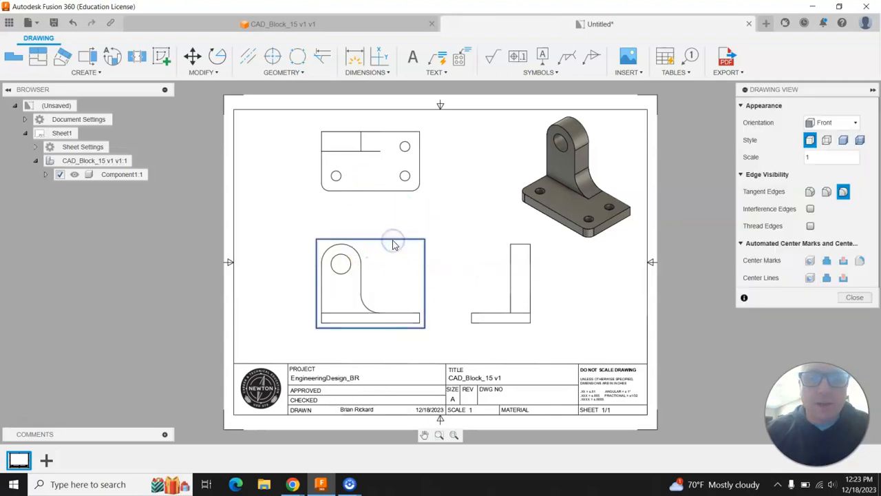
click(826, 140)
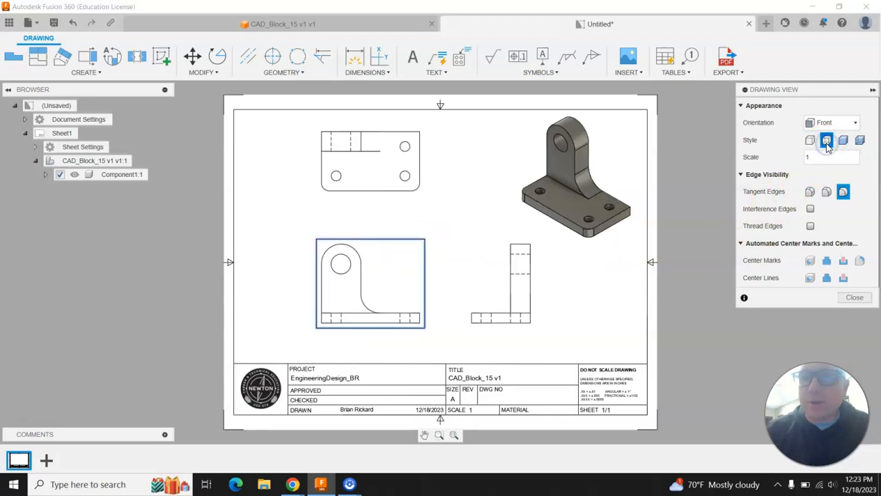
click(854, 297)
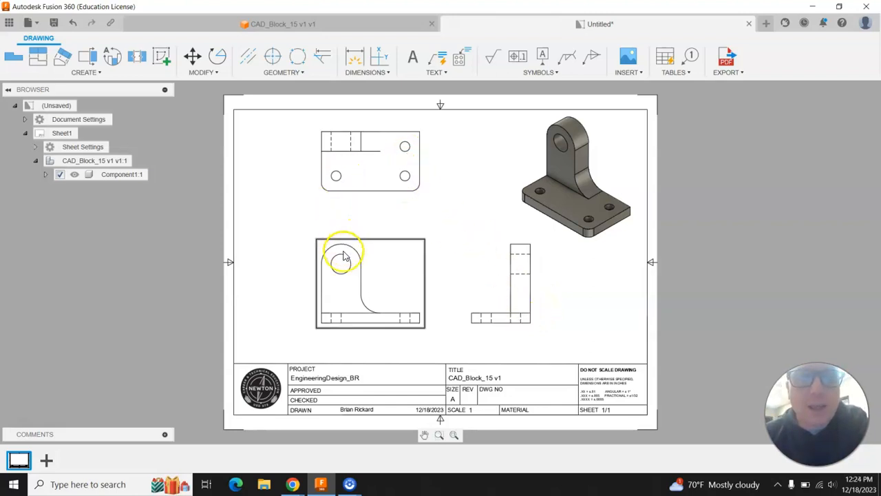
Add center marks to the three small base holes in the top view and the large hole in the front view.
click(275, 59)
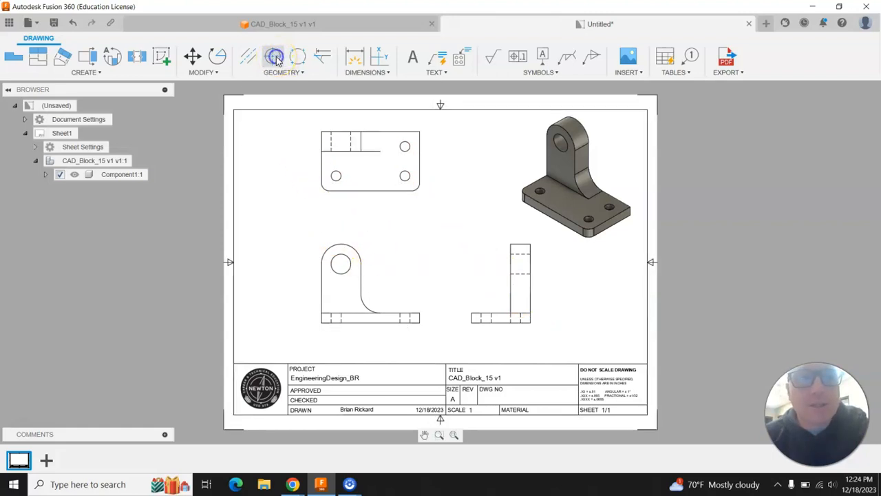
click(341, 176)
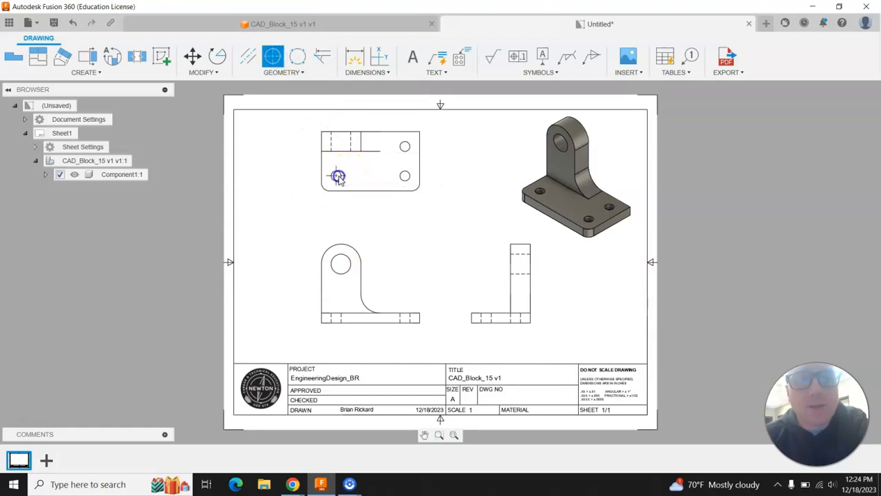
click(404, 177)
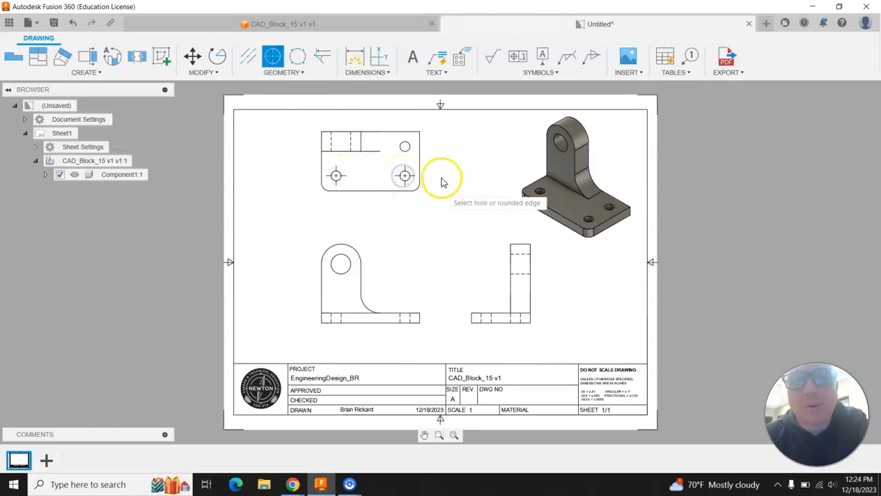
click(406, 149)
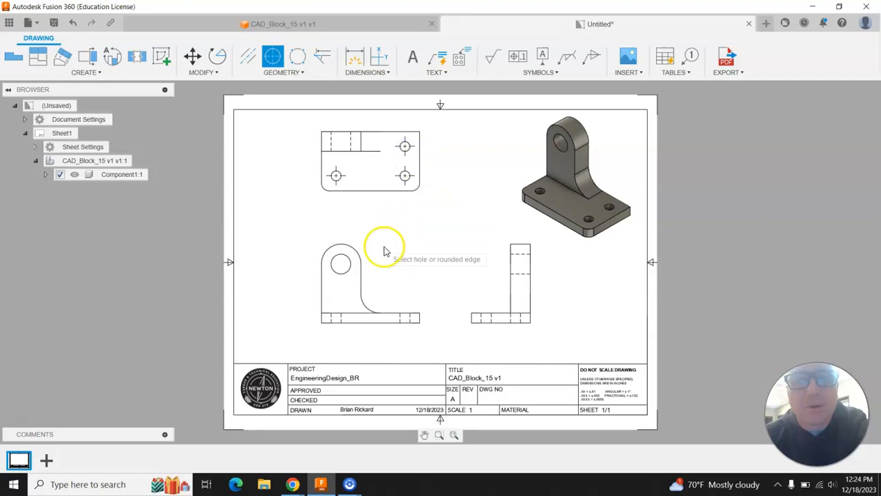
click(347, 274)
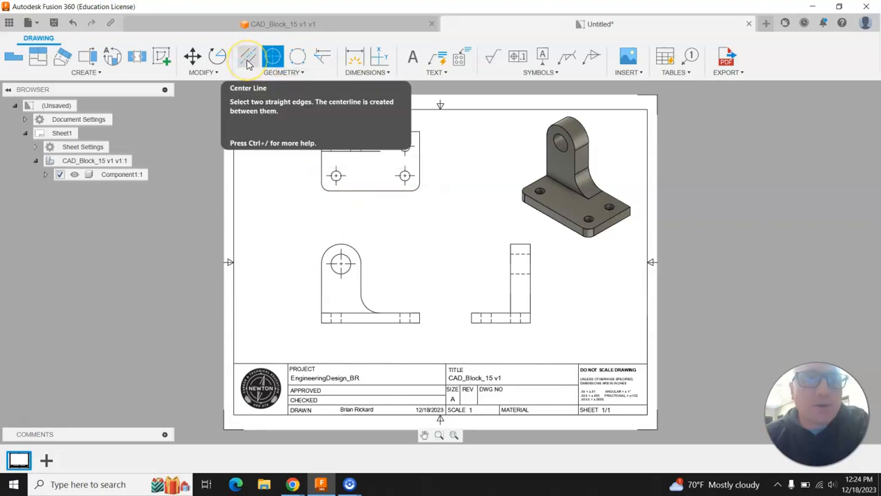
Add centerlines between the hidden edges of the large hole in the top view and both base holes in the front view.
click(248, 59)
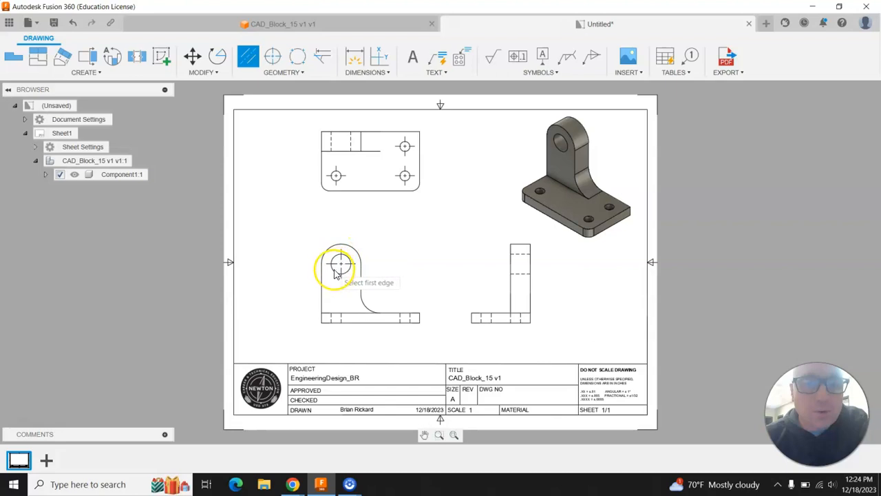
click(332, 145)
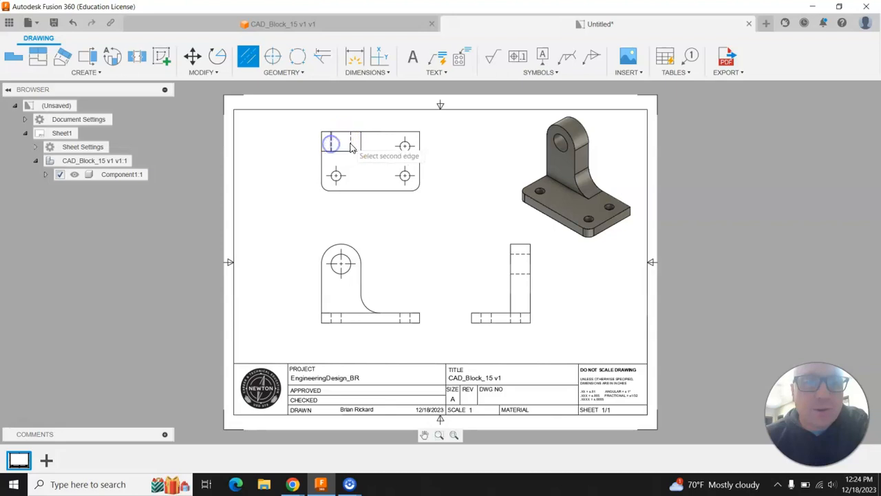
click(351, 145)
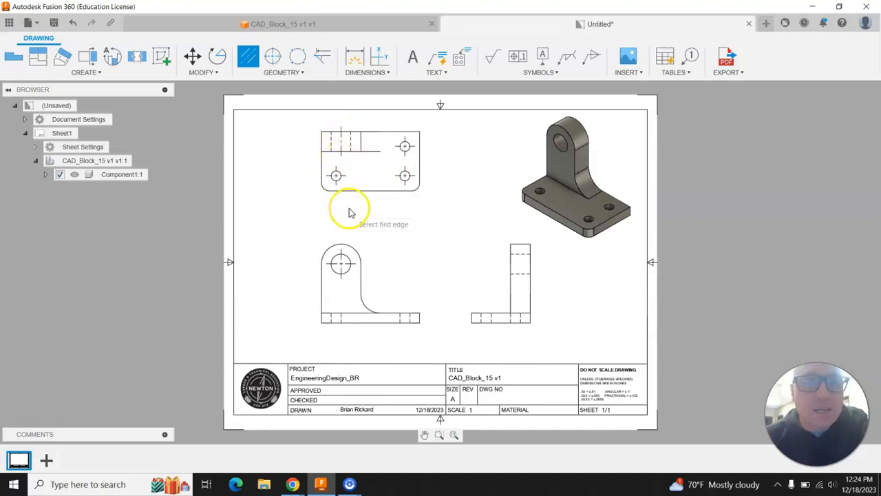
scroll(334, 329, up, 2)
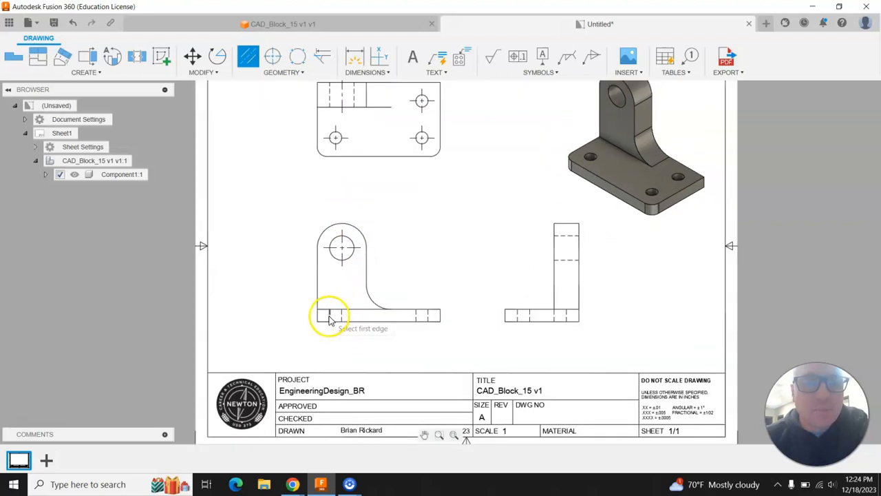
click(337, 315)
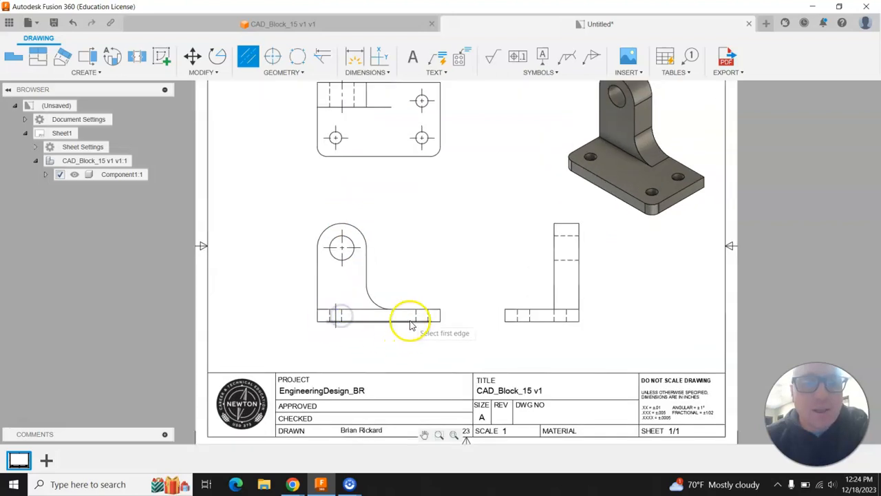
click(425, 316)
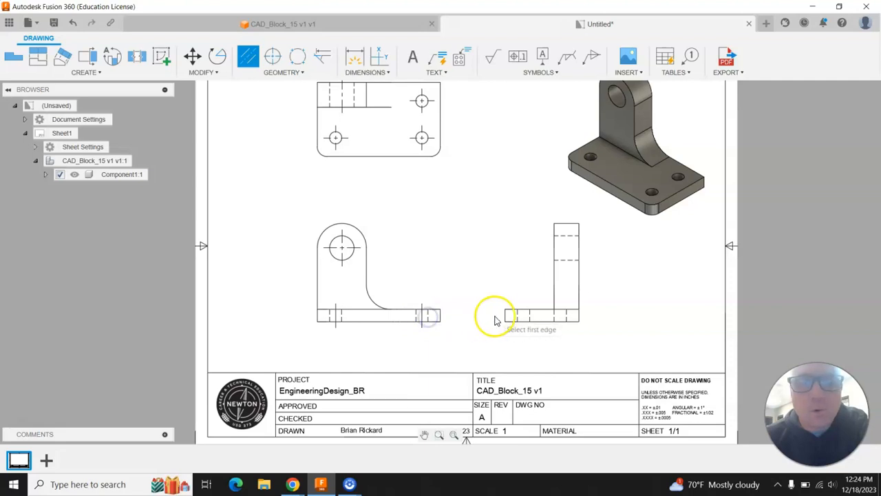
Add centerlines between the hidden edges of the two base holes and the large upright hole in the right view.
click(521, 315)
click(530, 315)
click(558, 317)
click(563, 314)
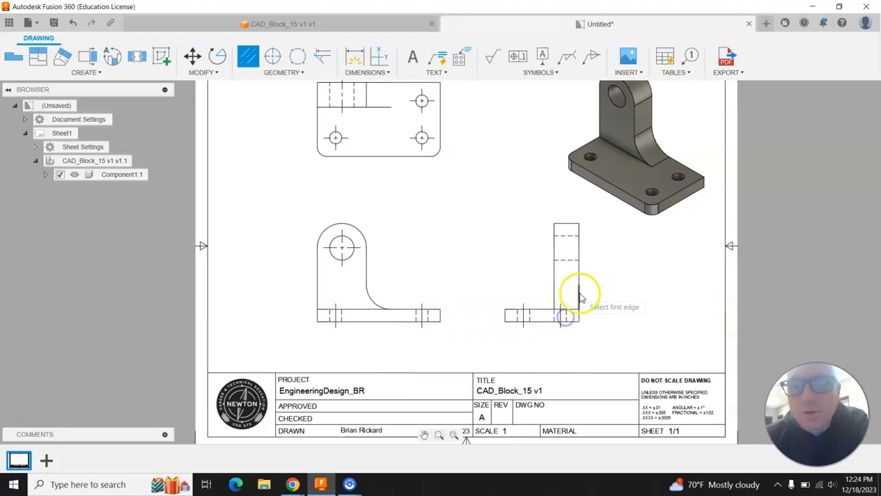
click(570, 259)
click(570, 236)
scroll(364, 269, down, 2)
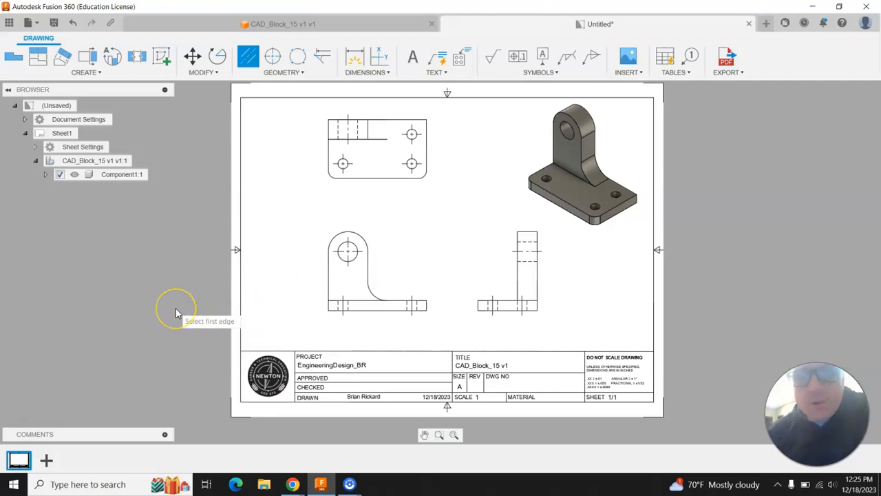
Set the small, medium and large text heights in the document settings to 0.07 in.
click(25, 120)
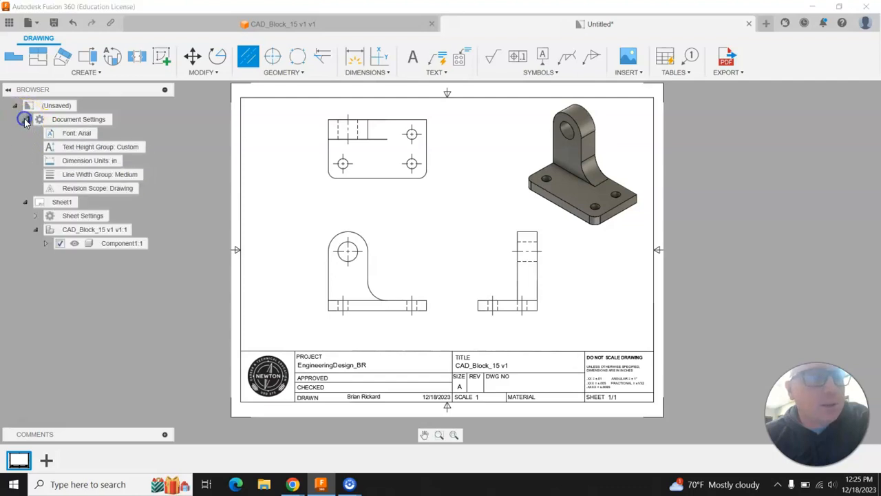
click(152, 146)
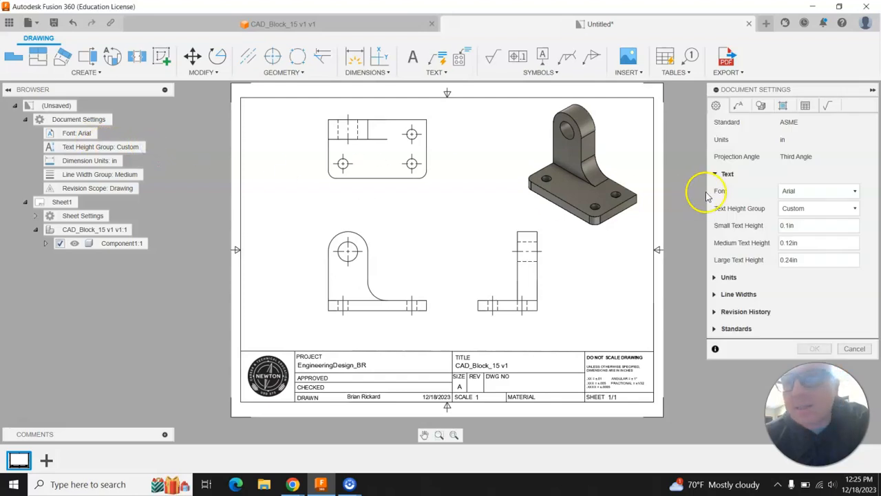
click(866, 226)
click(857, 242)
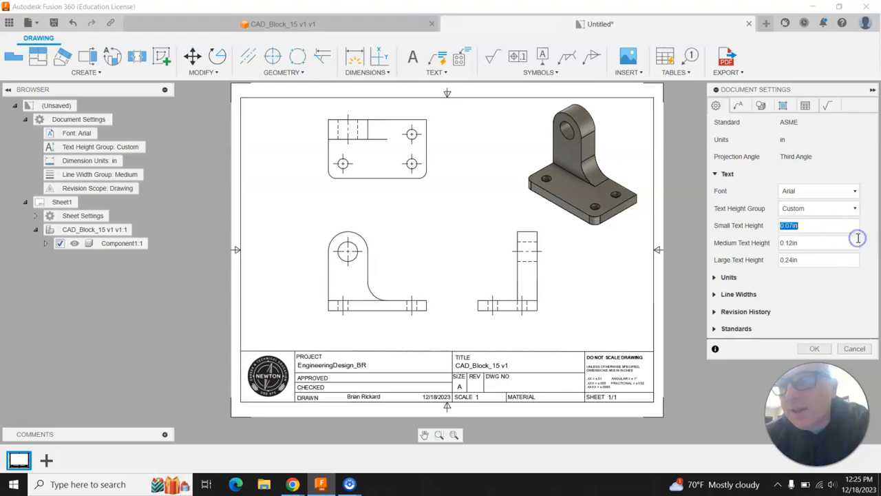
click(866, 243)
click(857, 257)
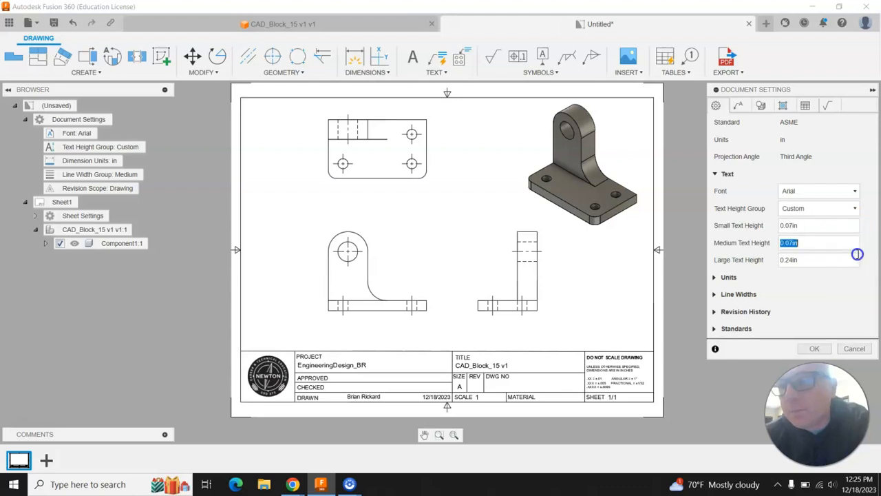
click(867, 260)
click(858, 273)
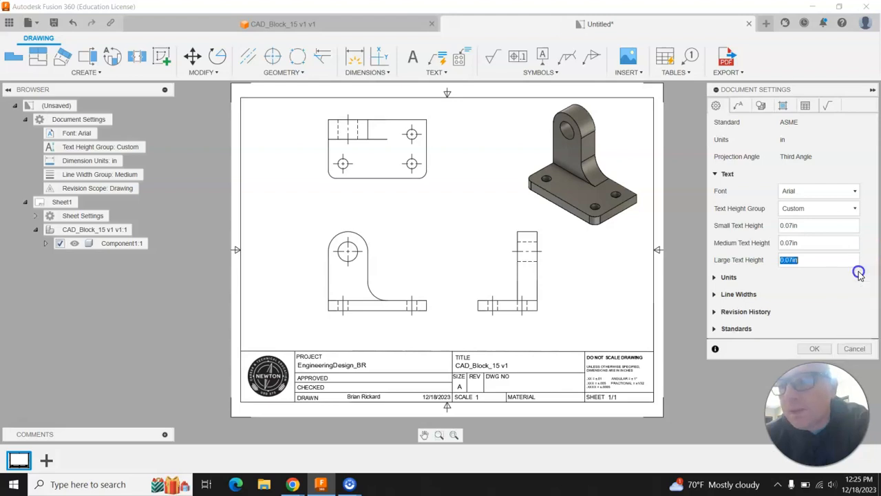
click(816, 349)
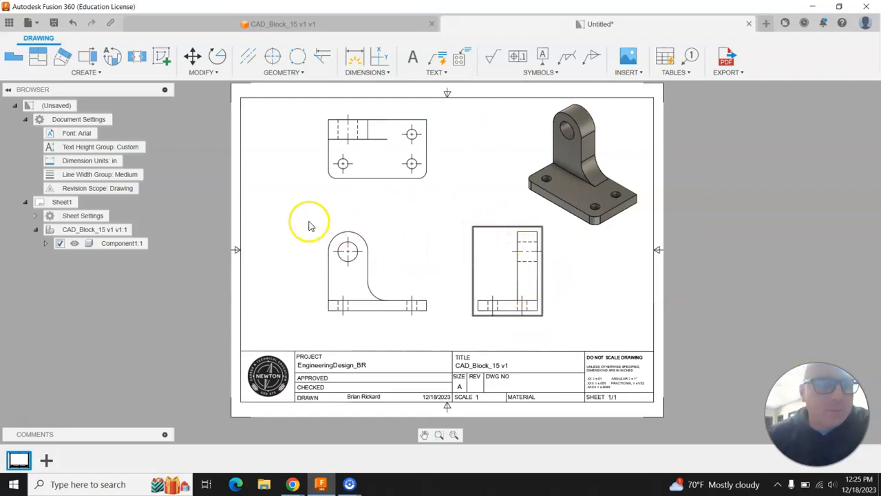
Set the dimension units' linear precision to 0.123 and turn on trailing zeros for the inch values.
mouse_move(85, 164)
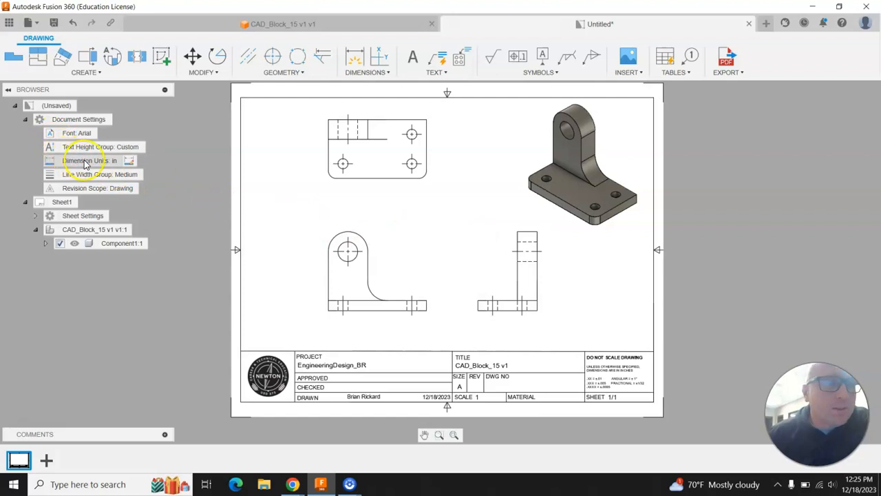
click(131, 163)
click(130, 162)
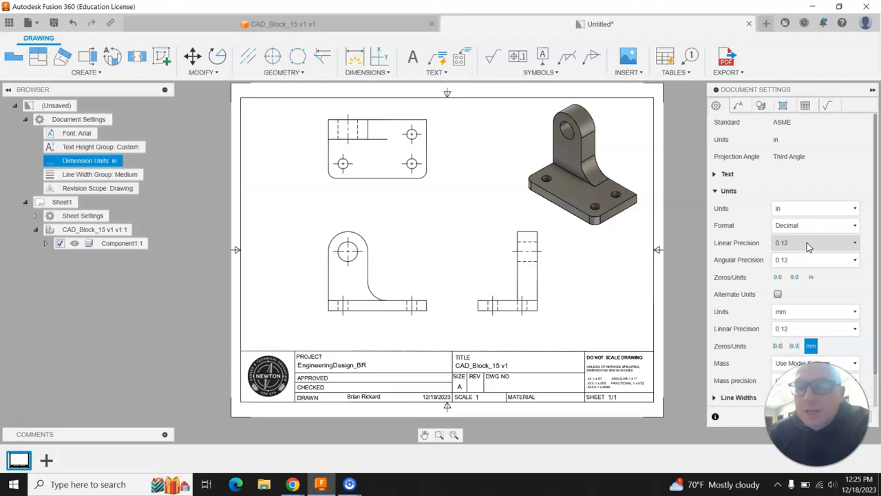
click(807, 242)
click(802, 292)
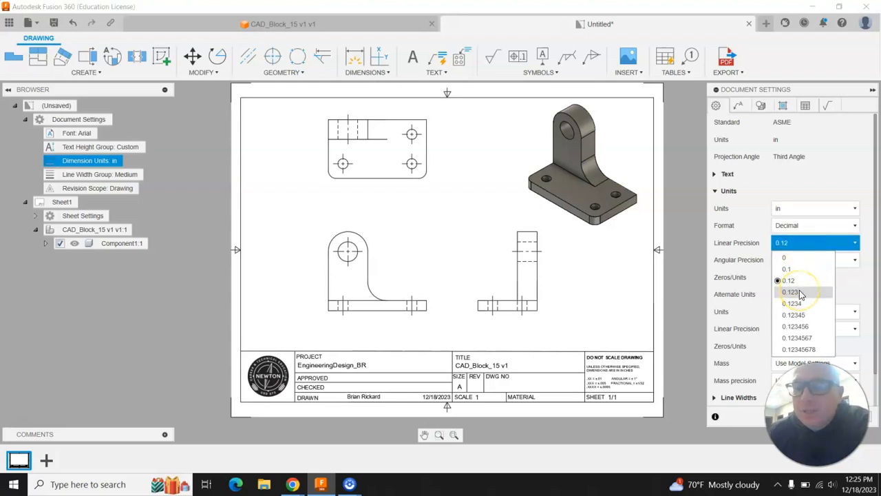
click(800, 293)
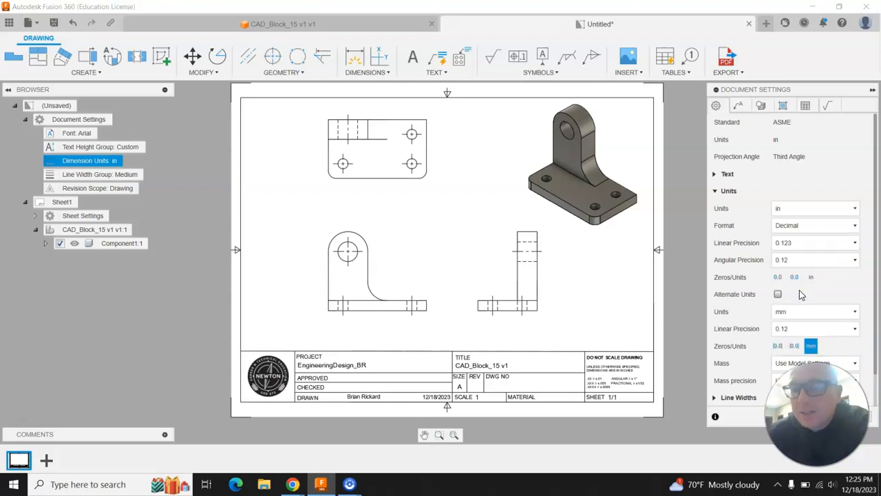
click(799, 283)
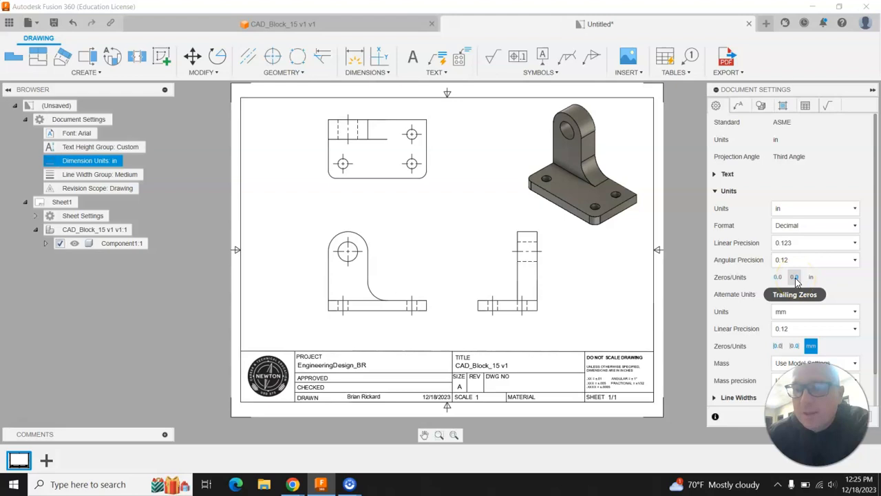
click(795, 279)
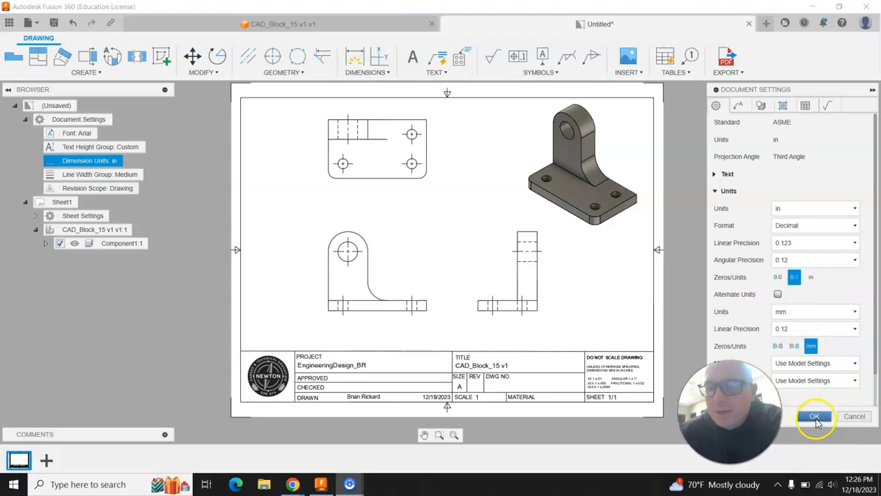
click(815, 417)
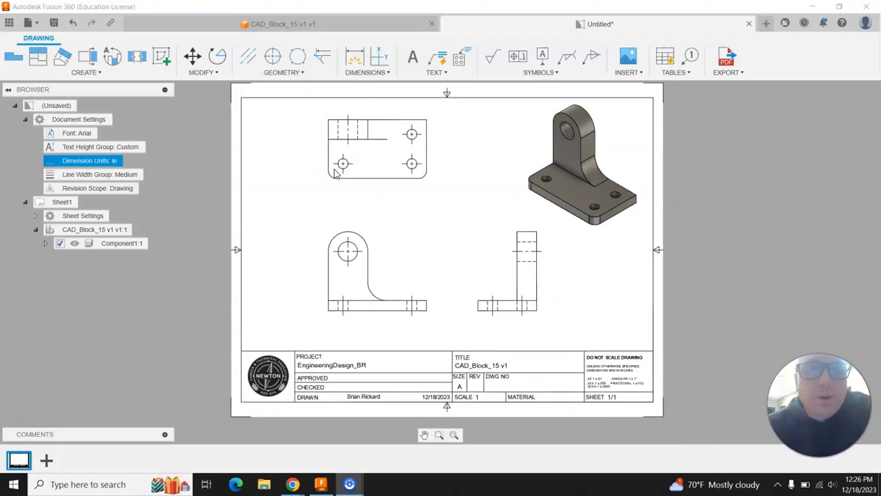
Dimension the horizontal distance from the plate's left edge to the lower-left hole's center in the top view, placing it below the plate.
scroll(368, 118, up, 1)
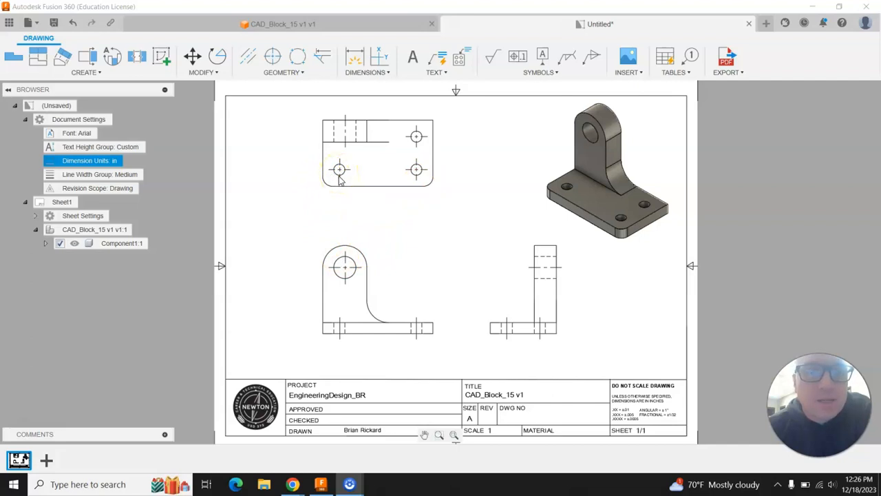
scroll(337, 180, up, 3)
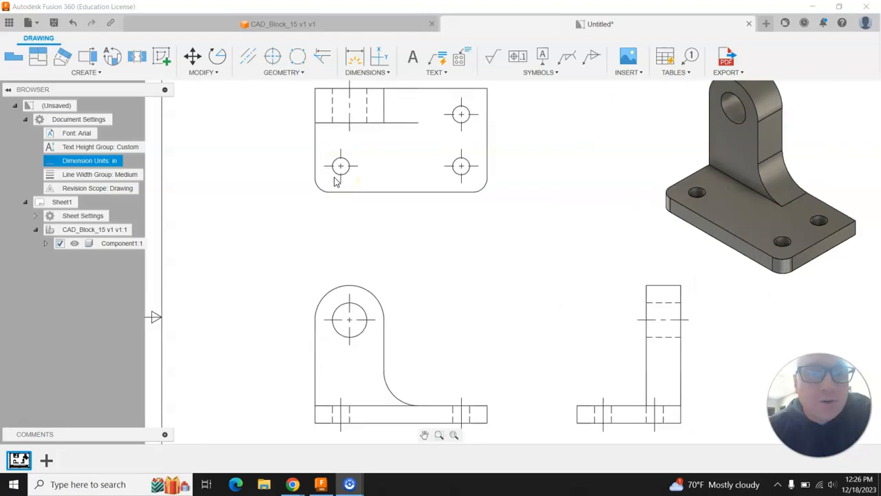
scroll(338, 180, down, 2)
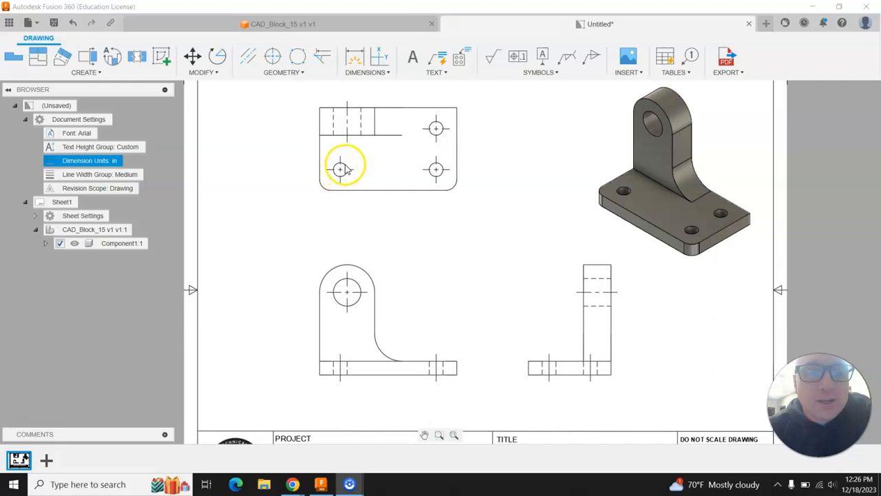
click(353, 59)
scroll(327, 164, up, 1)
scroll(327, 164, up, 1)
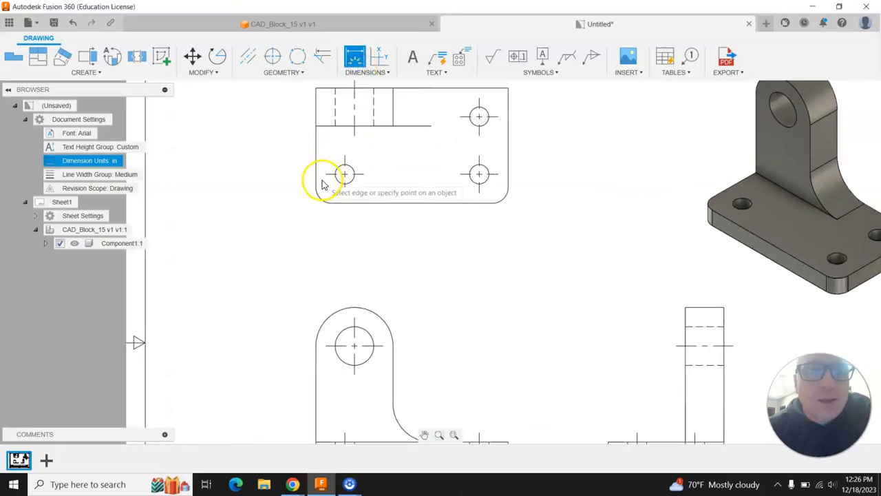
click(315, 189)
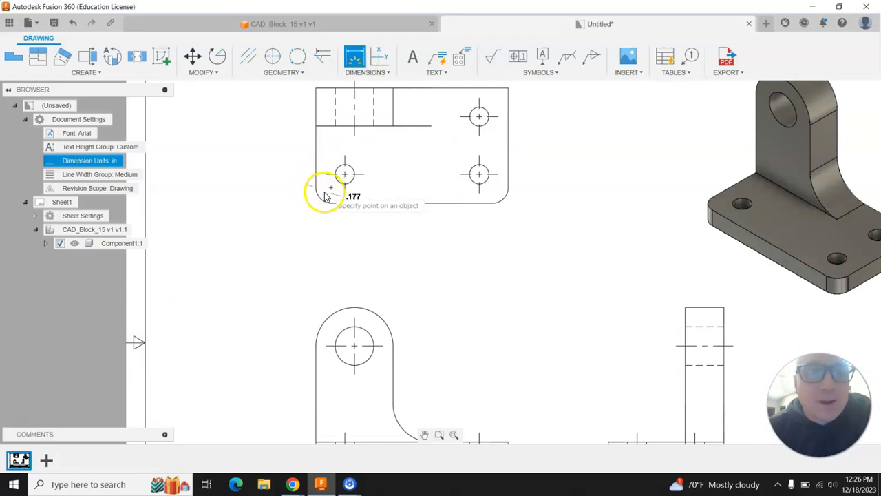
click(345, 194)
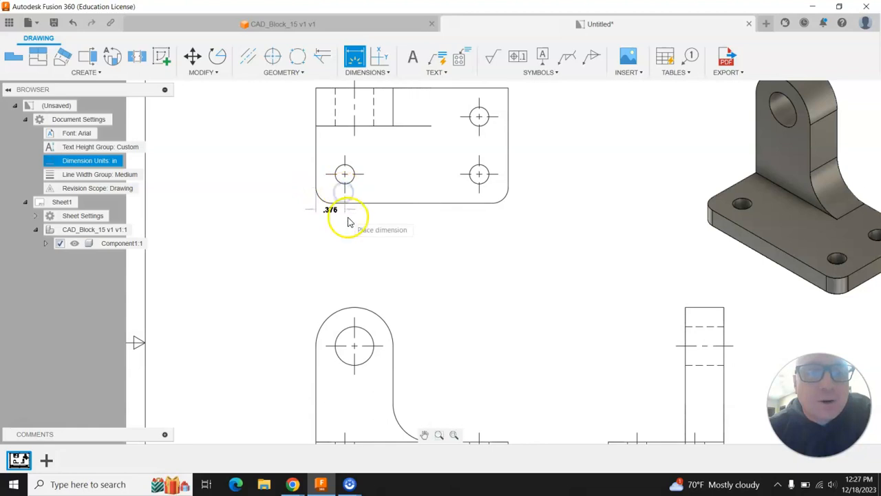
scroll(342, 226, up, 3)
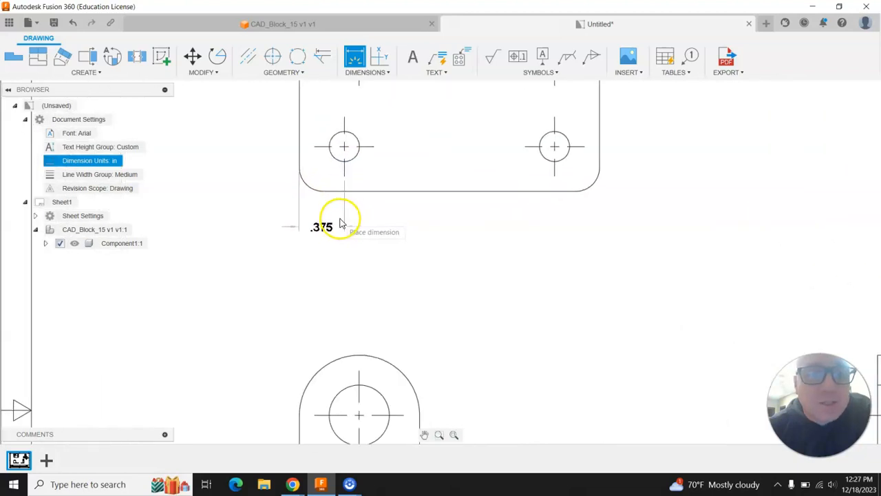
click(342, 224)
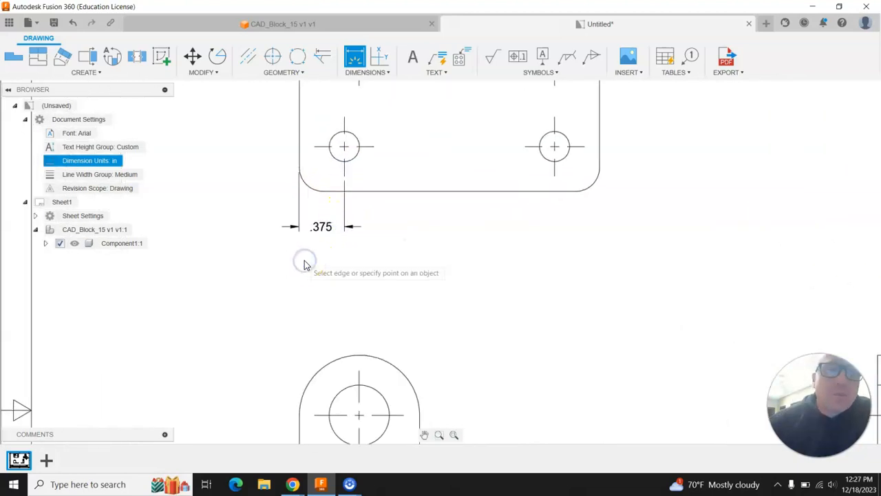
scroll(307, 265, down, 4)
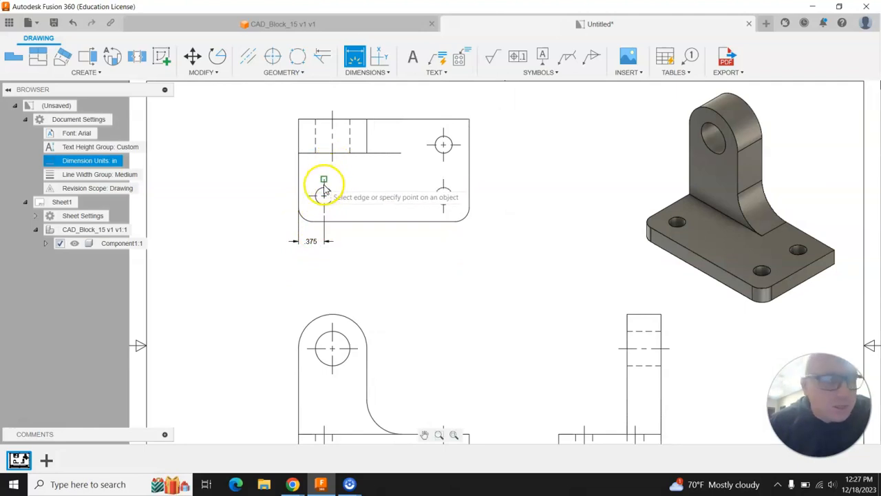
Dimension the horizontal distance from the upright's left edge to the large hole's center and the rounded top's radius in the front view.
click(299, 350)
click(330, 325)
click(335, 296)
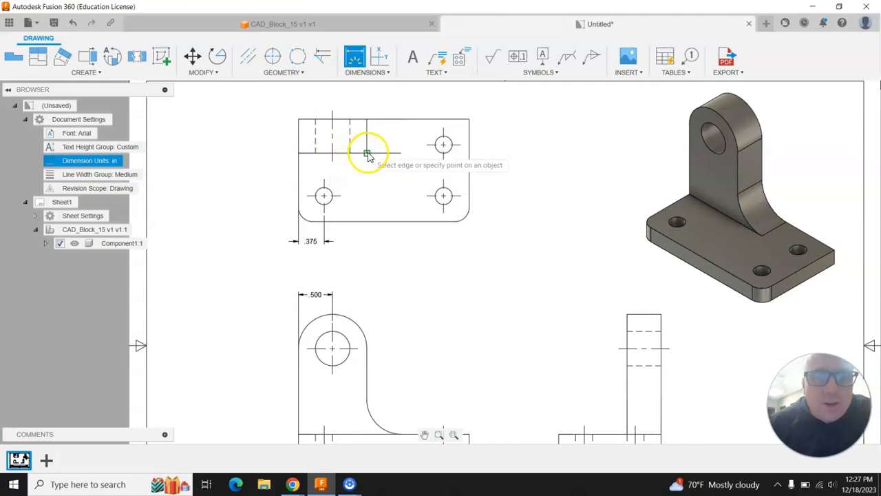
click(362, 333)
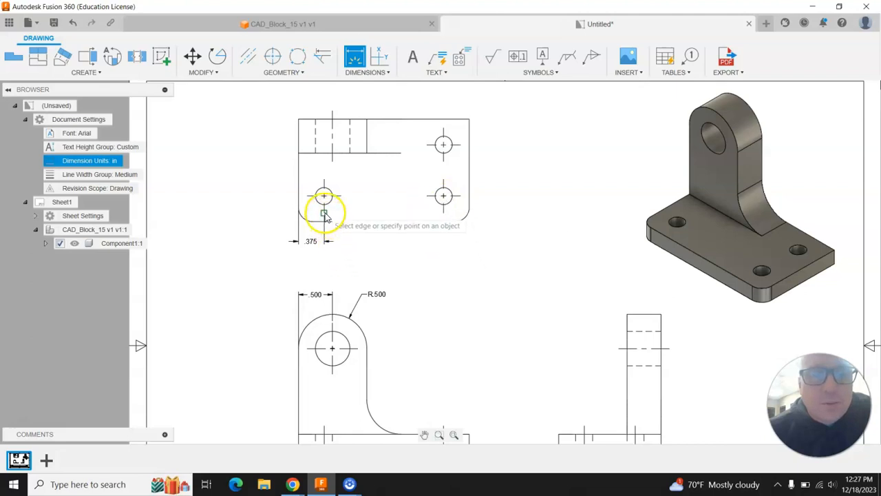
Dimension the horizontal spacing between the two lower holes in the top view, aligned with the existing edge-to-hole dimension below the plate.
drag(325, 216, 443, 214)
click(408, 240)
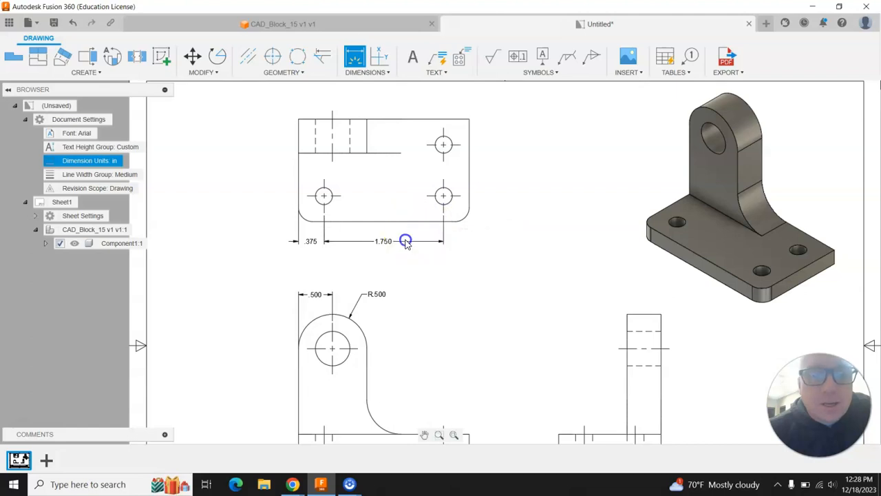
scroll(278, 270, down, 3)
scroll(278, 270, up, 8)
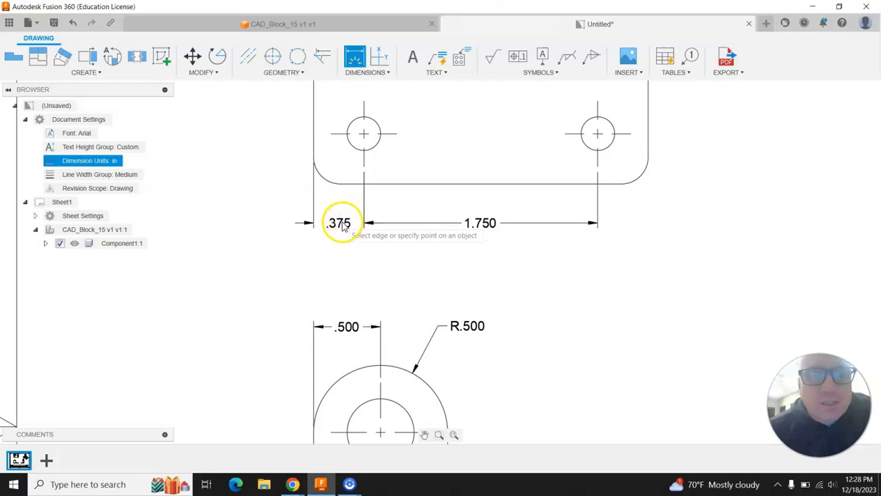
scroll(242, 236, down, 3)
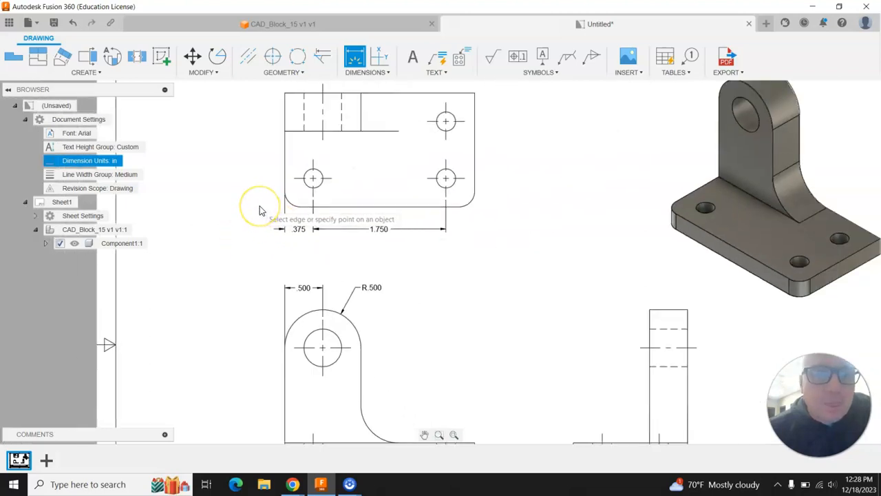
scroll(259, 210, down, 1)
click(282, 196)
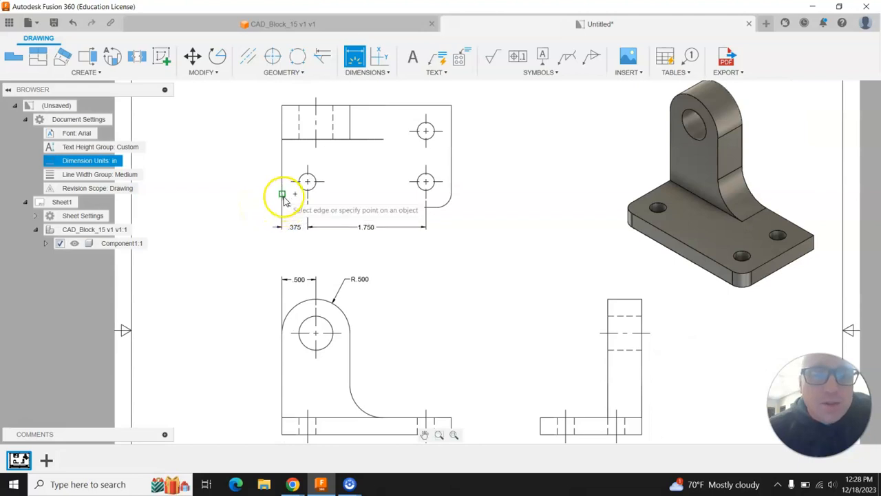
click(290, 196)
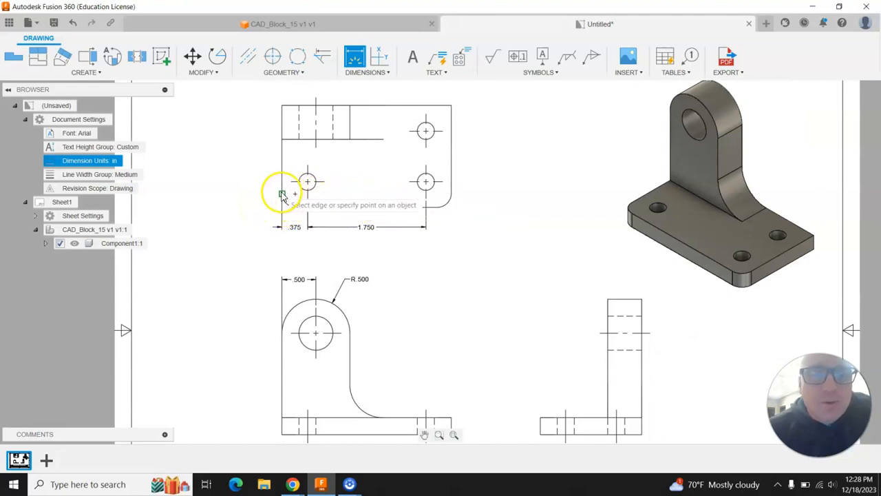
click(307, 183)
key(Escape)
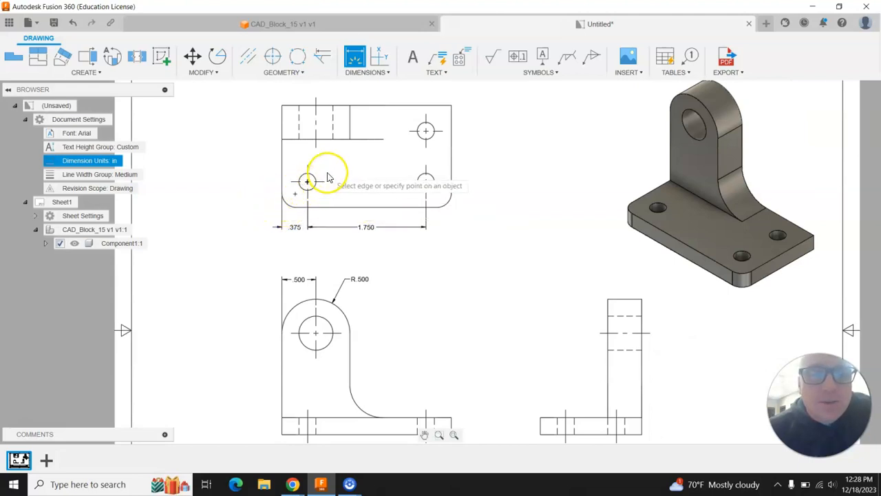
click(426, 183)
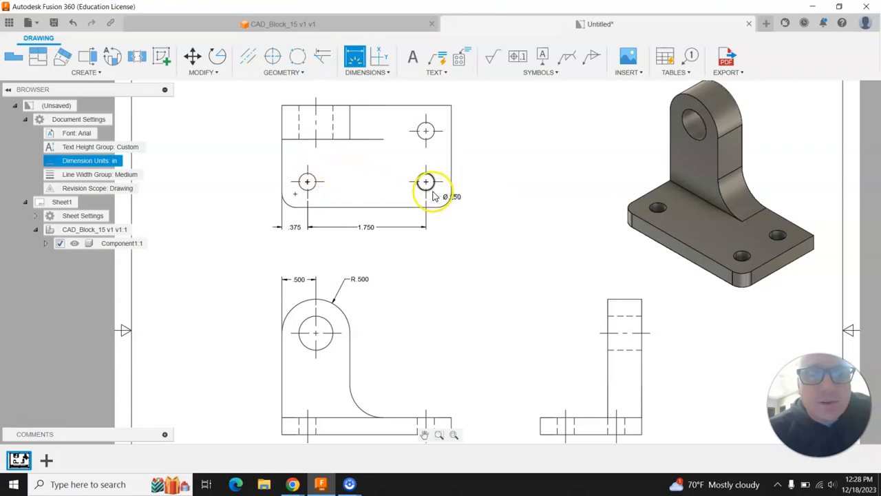
key(Escape)
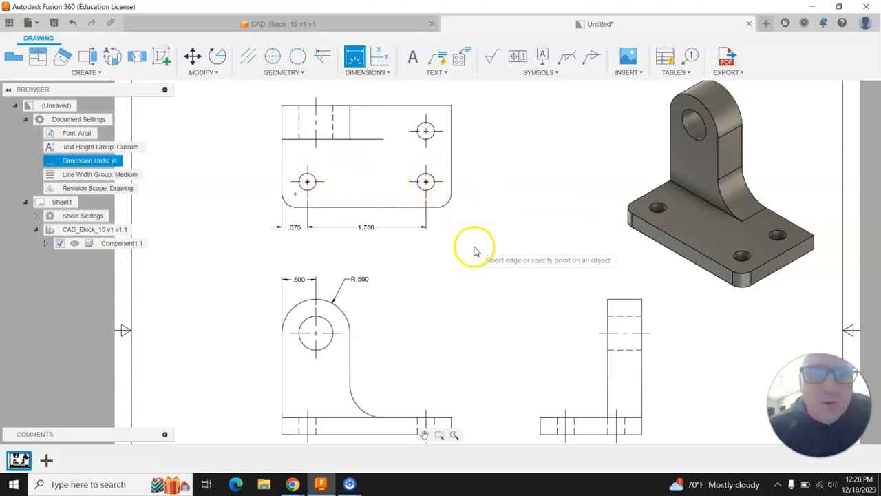
Dimension the overall length of the base plate in the front view, placing it below the plate.
scroll(475, 250, down, 1)
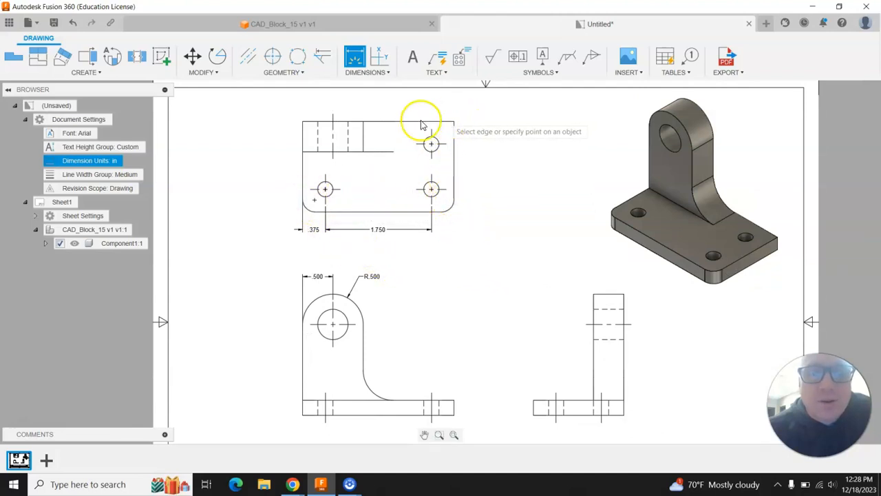
scroll(207, 148, down, 1)
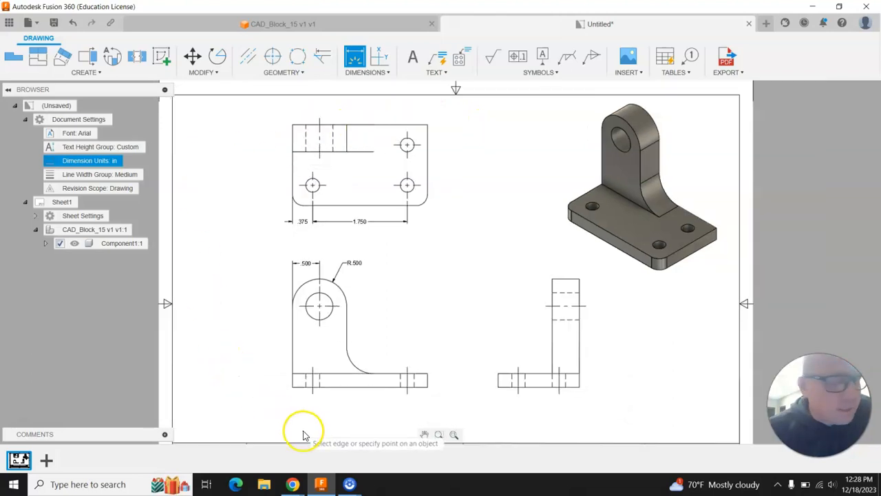
scroll(317, 437, up, 1)
scroll(316, 435, up, 1)
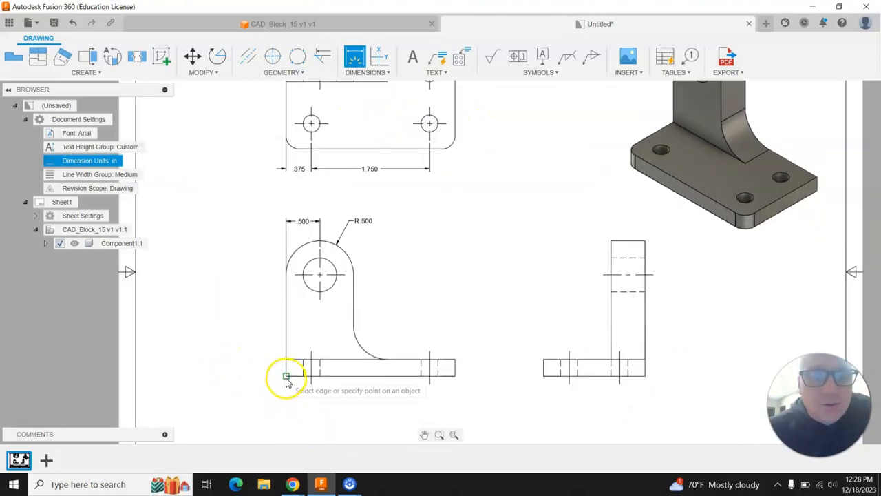
click(452, 375)
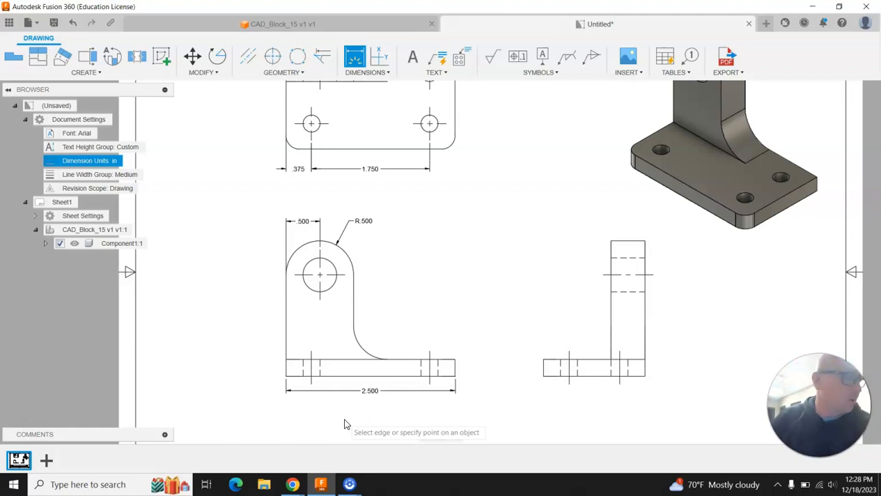
Dimension the base plate's thickness at its right end in the front view, placing it beside the plate.
drag(346, 423, 363, 368)
scroll(363, 368, down, 3)
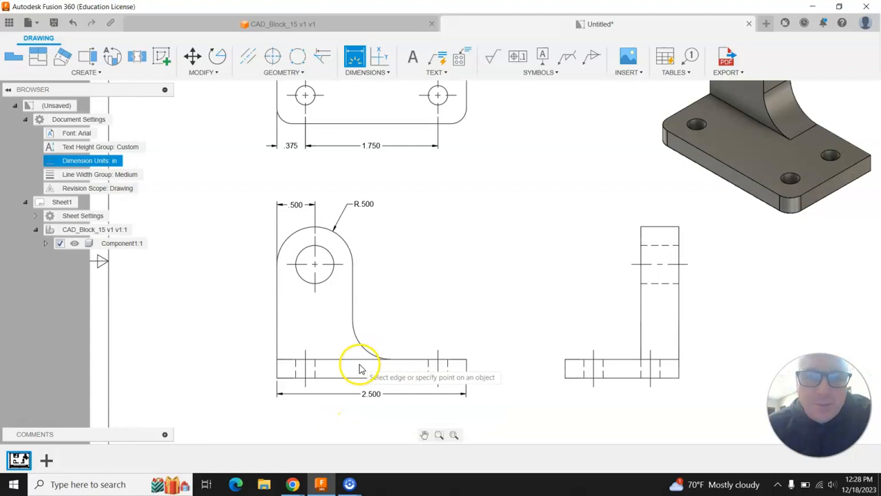
scroll(574, 335, up, 1)
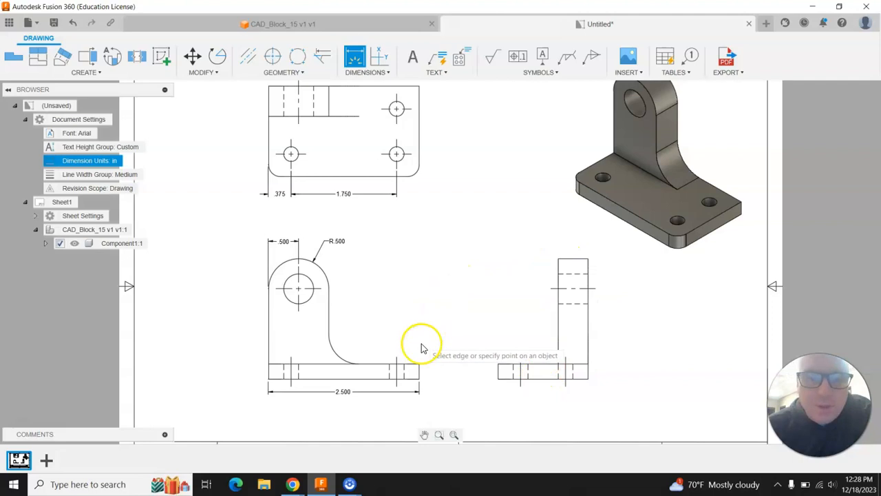
scroll(412, 380, up, 1)
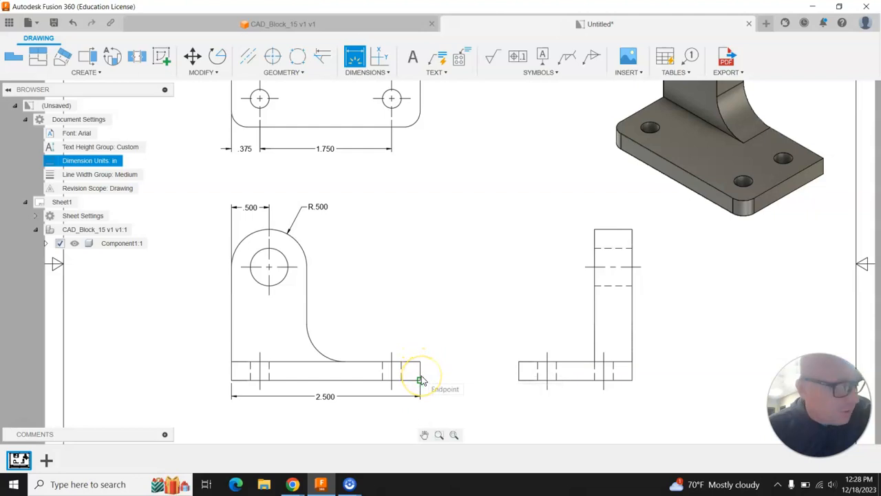
scroll(421, 380, up, 1)
click(421, 376)
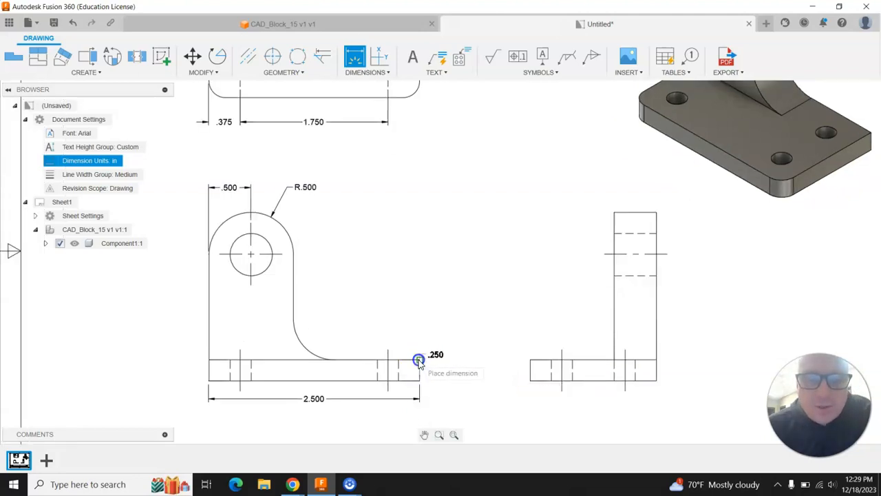
click(450, 391)
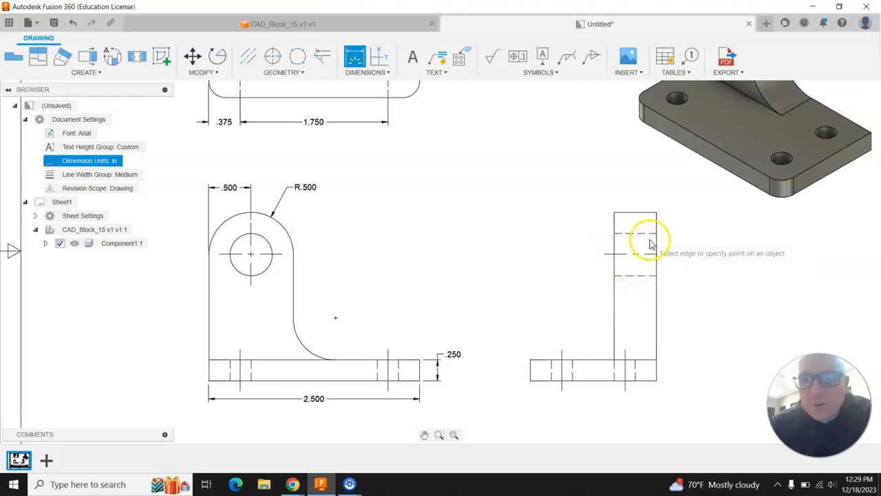
Try a vertical dimension from the base's lower-right corner to the large hole's center in the front view, then delete it.
click(412, 380)
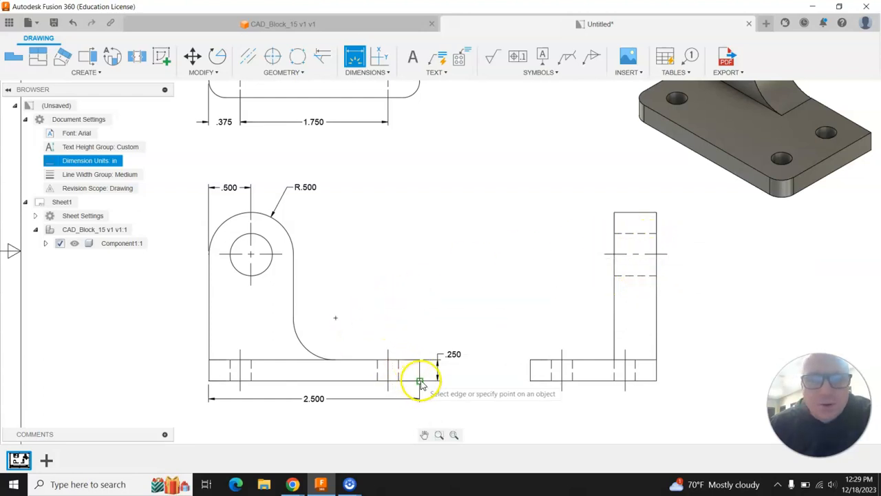
click(421, 382)
click(283, 253)
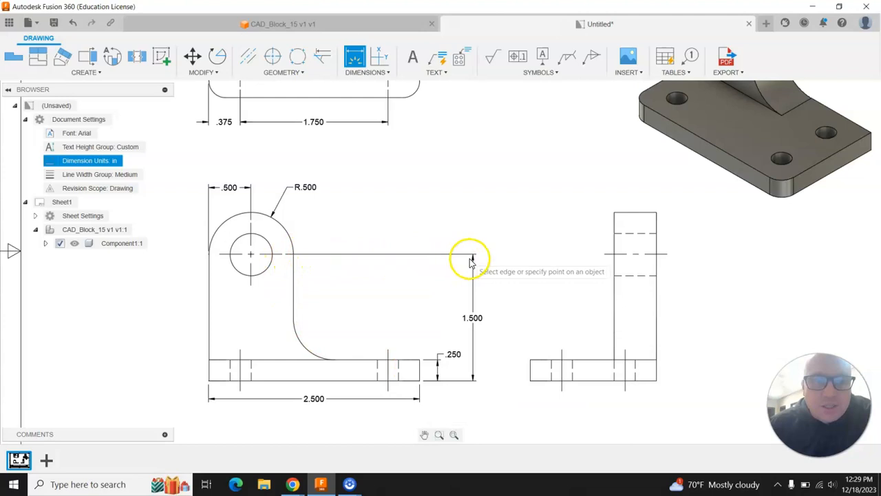
key(Escape)
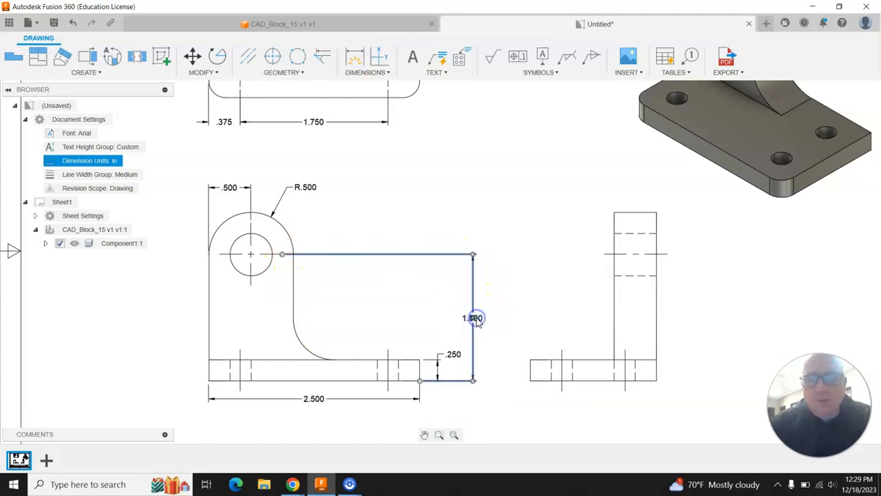
key(Delete)
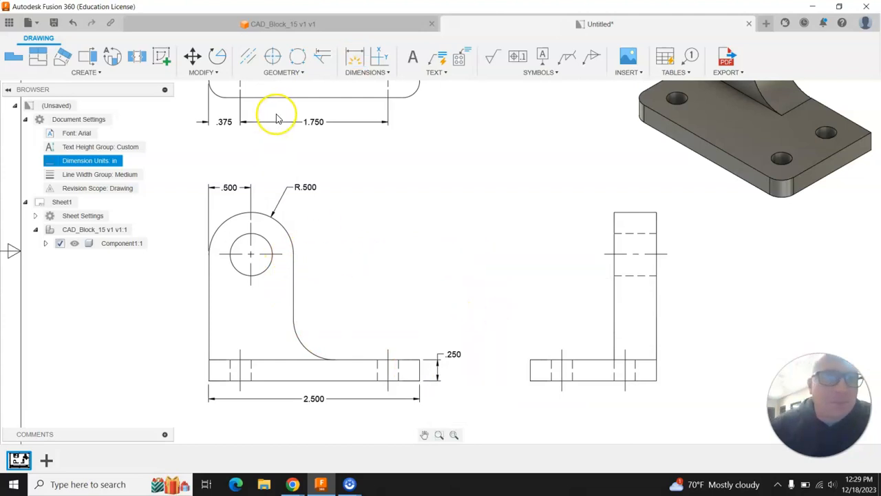
Dimension the vertical distance from the base's lower-left corner to the large hole's center, placing it left of the front view.
key(d)
click(209, 380)
click(220, 256)
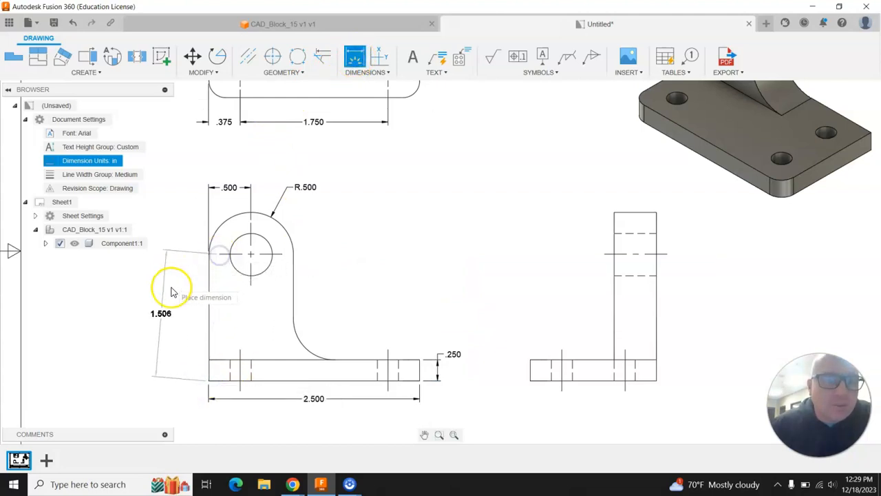
click(191, 386)
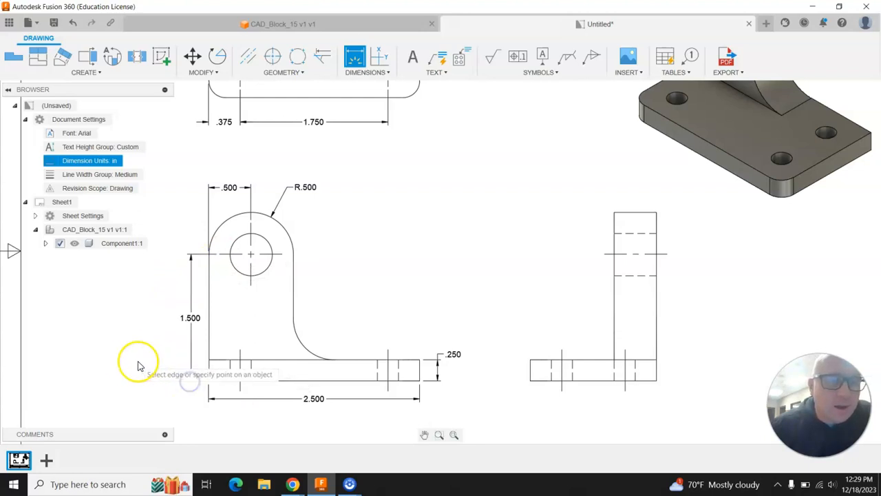
scroll(206, 261, up, 2)
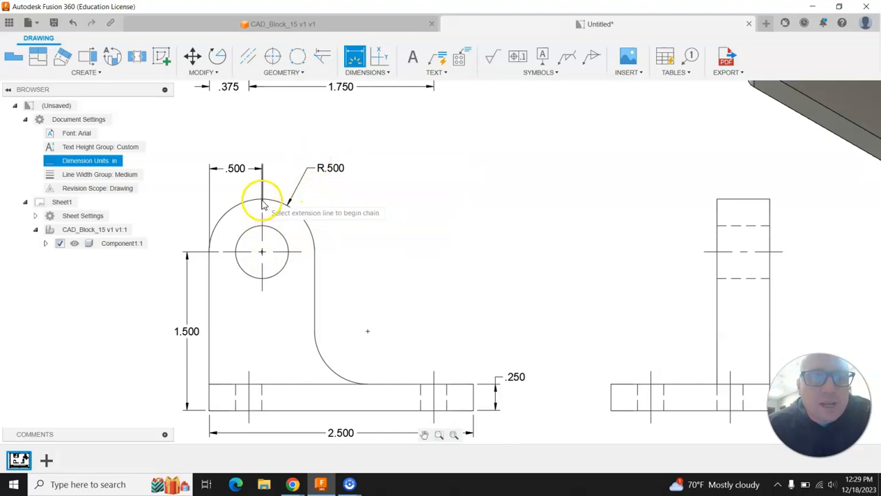
click(224, 212)
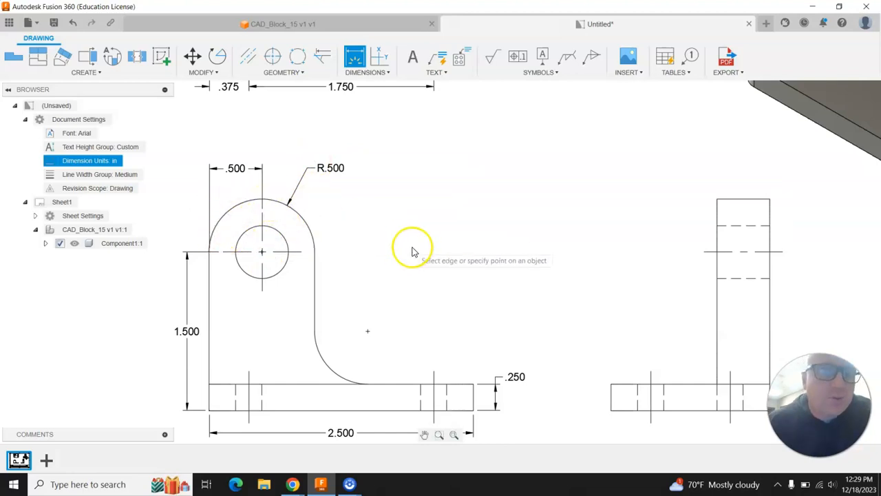
scroll(276, 199, down, 2)
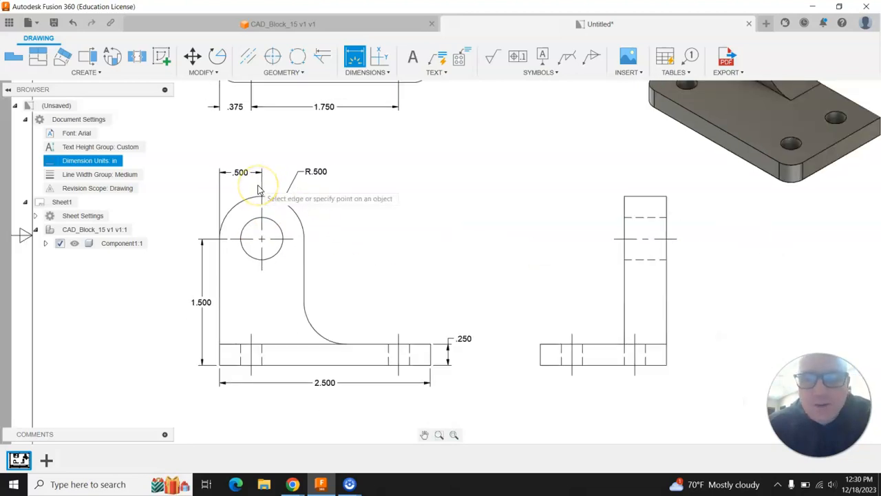
click(268, 269)
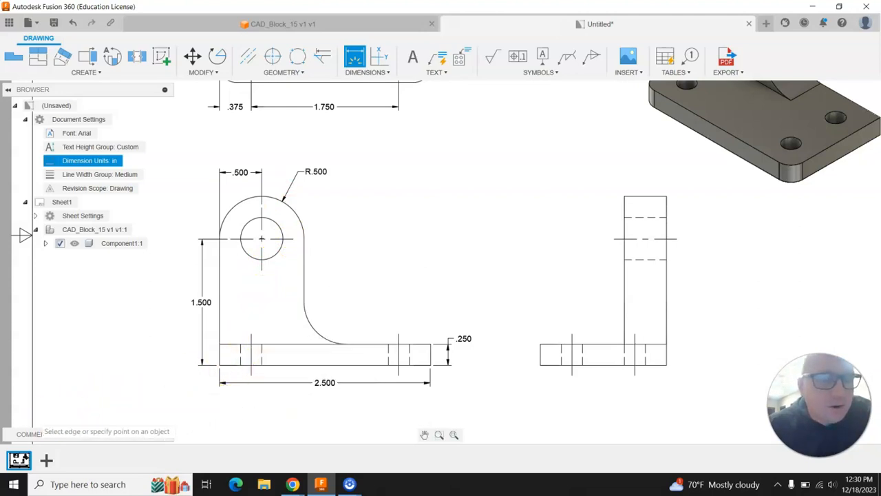
scroll(275, 391, down, 4)
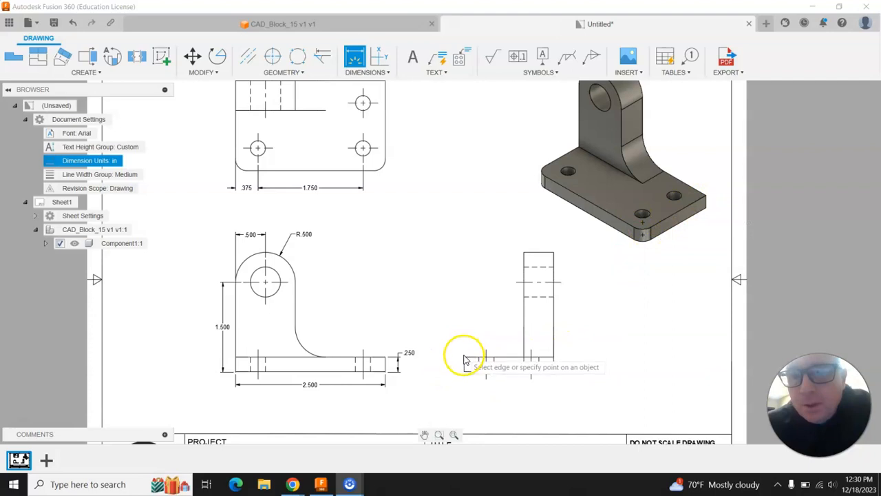
scroll(364, 262, down, 3)
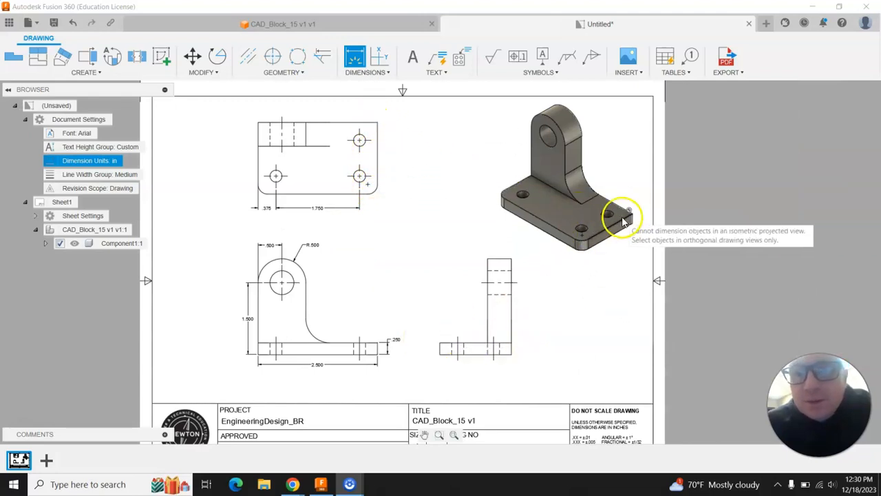
scroll(493, 323, up, 1)
scroll(482, 328, up, 1)
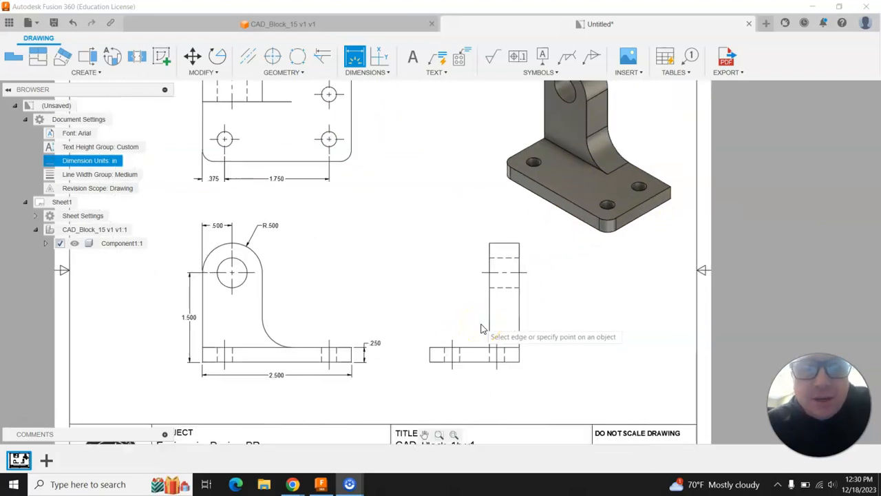
click(452, 356)
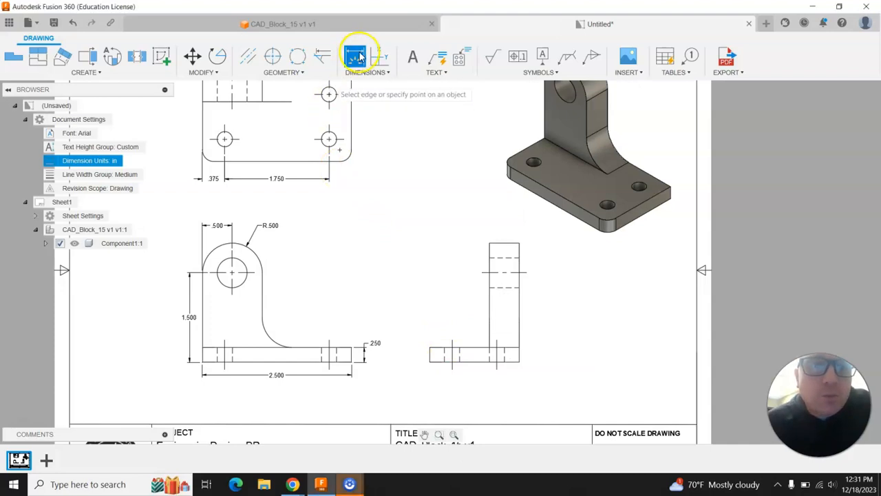
Dimension the vertical distance from the plate's bottom edge to the lower-right hole's center in the top view, placing it right of the plate.
scroll(346, 145, up, 3)
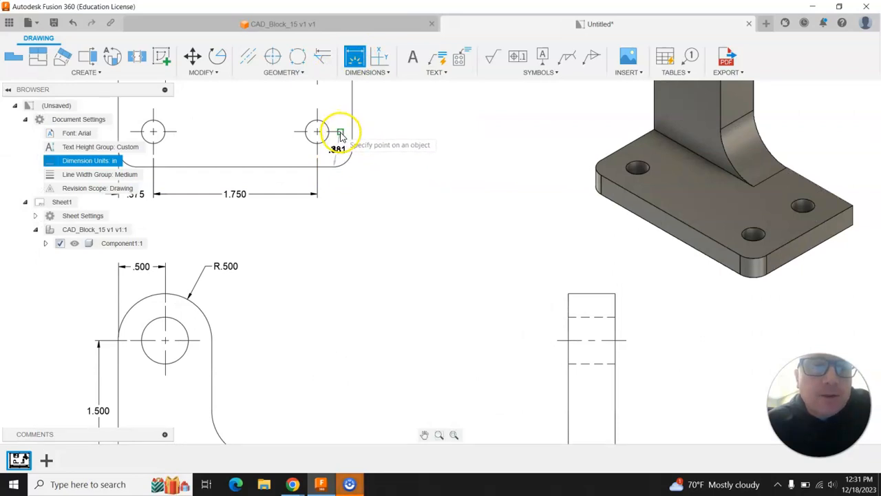
click(340, 133)
click(378, 130)
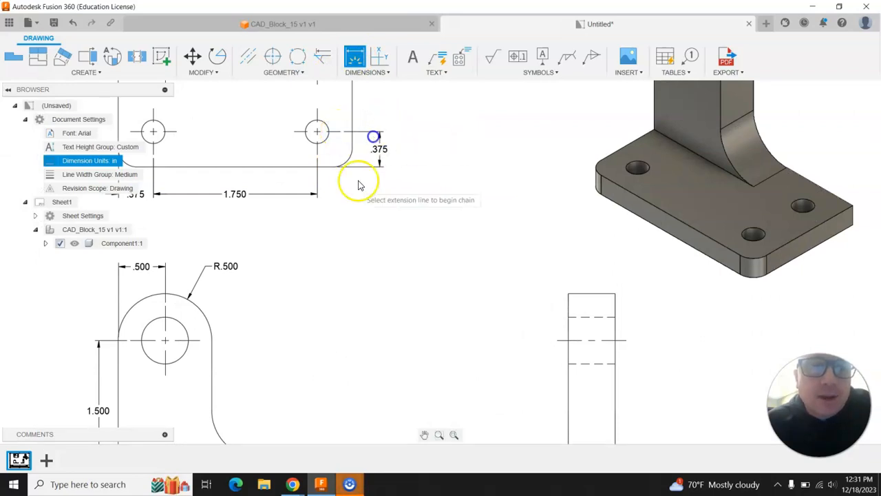
Dimension the upright's thickness across its top edge in the side view, placing it above the view.
scroll(341, 260, down, 3)
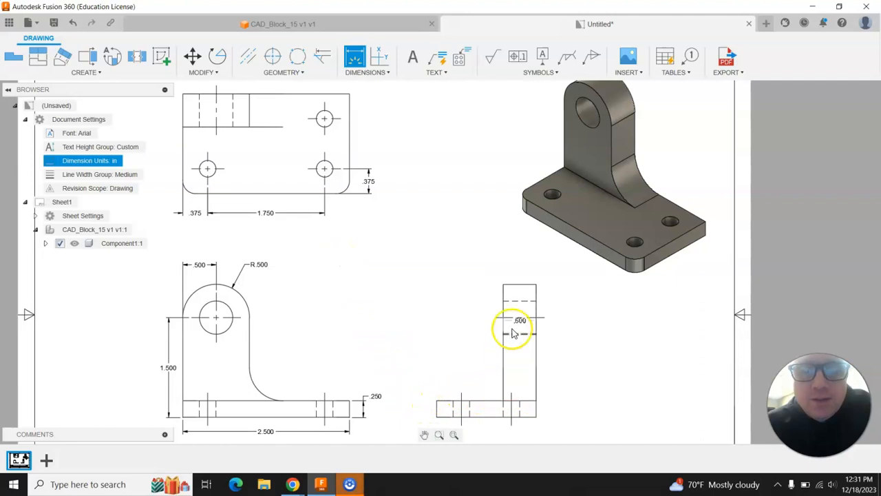
click(504, 287)
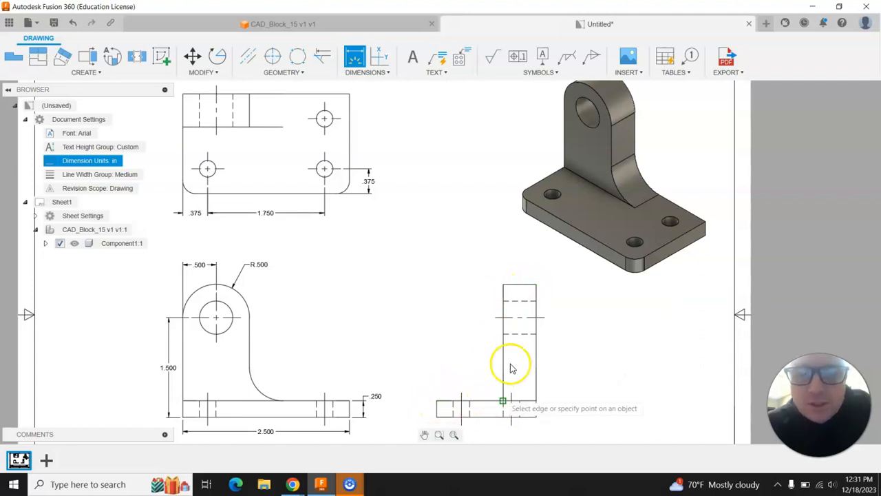
click(503, 284)
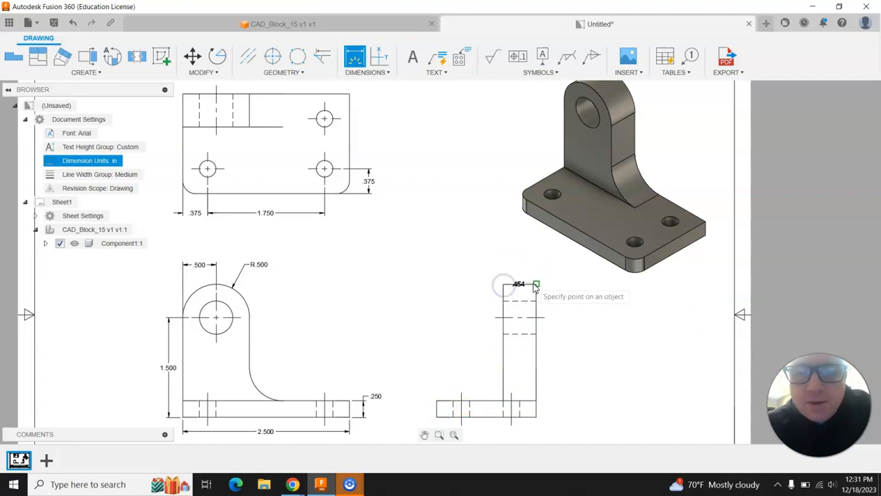
click(536, 284)
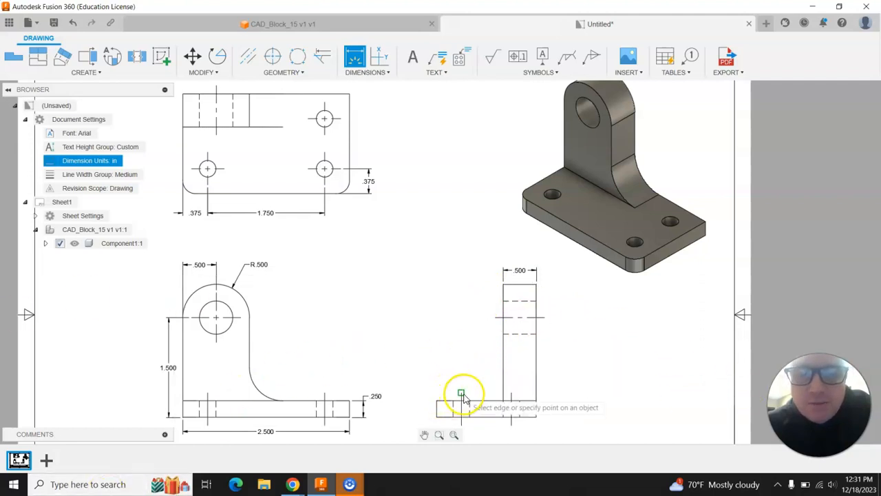
click(510, 395)
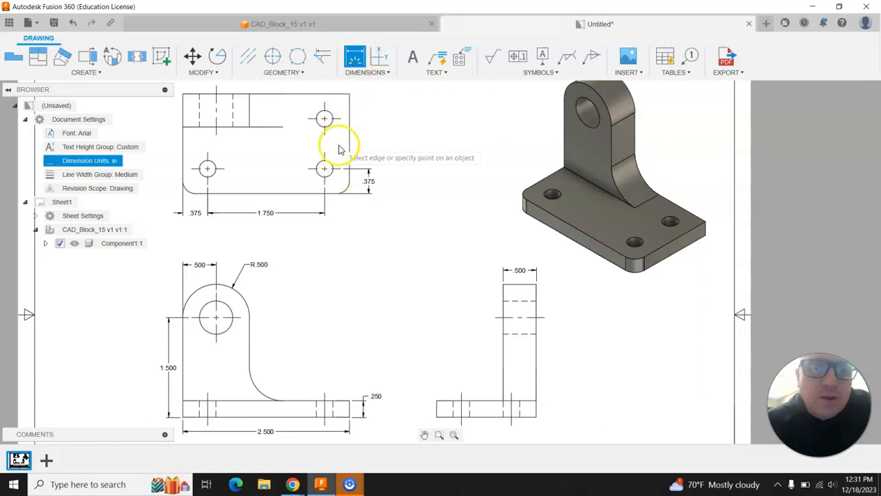
Dimension the vertical spacing between the two right-hand holes in the top view, aligning it above the existing .375 dimension.
scroll(342, 160, up, 2)
scroll(342, 162, down, 2)
scroll(330, 124, up, 3)
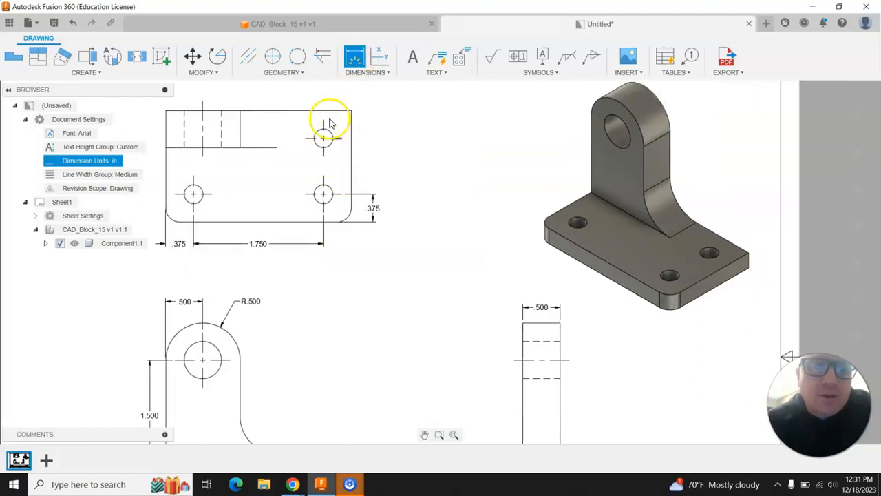
scroll(329, 124, up, 1)
click(345, 221)
click(346, 144)
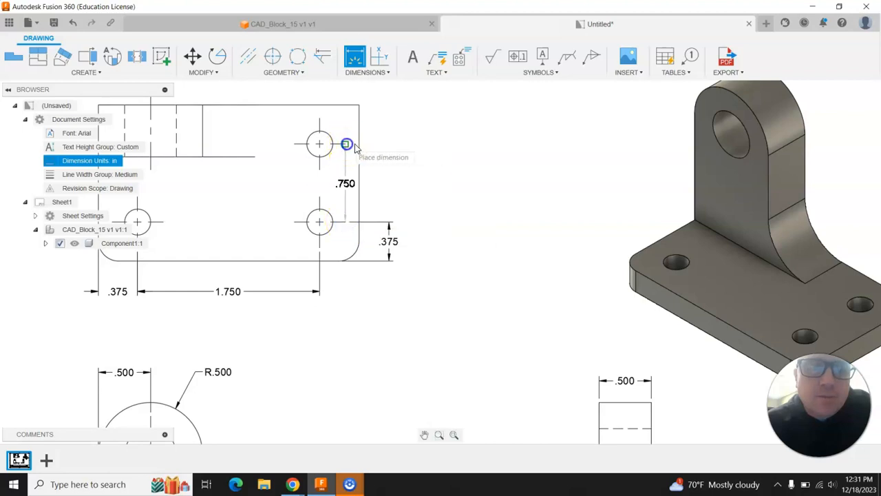
click(387, 134)
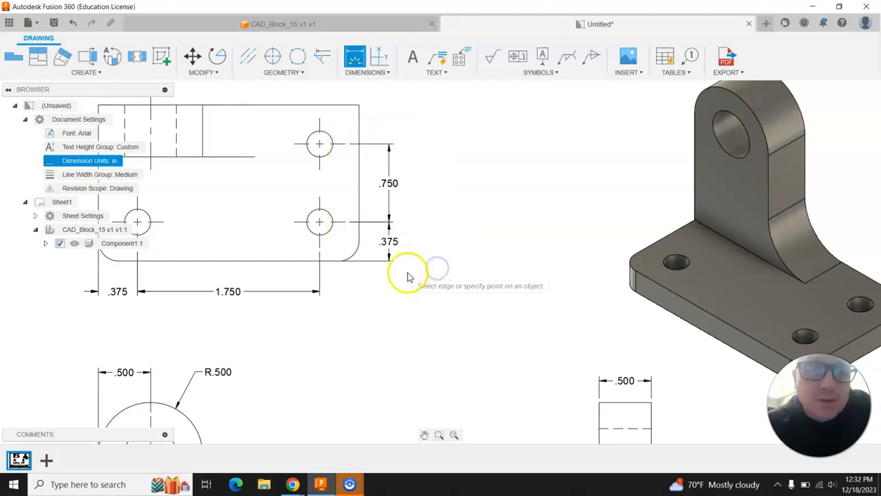
click(389, 219)
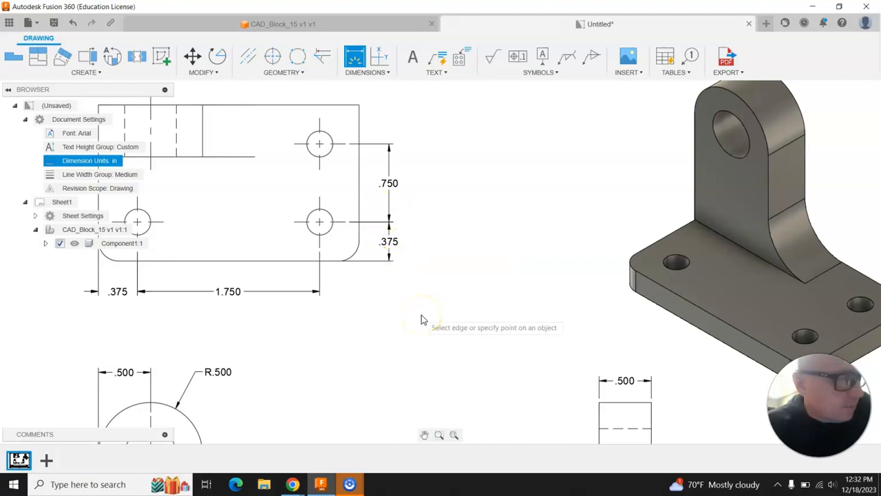
Dimension the base plate's overall width along its bottom edge in the side view, placing it below the plate.
scroll(422, 318, down, 1)
scroll(422, 320, down, 5)
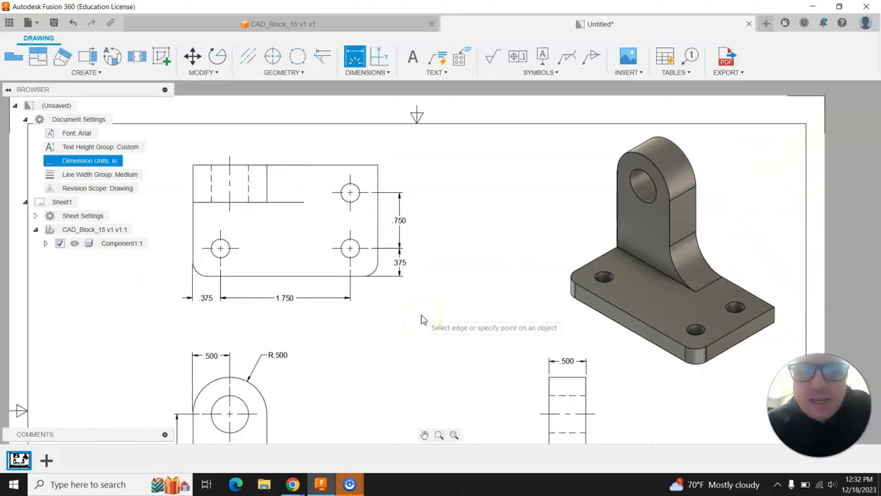
scroll(342, 326, down, 2)
scroll(440, 409, up, 3)
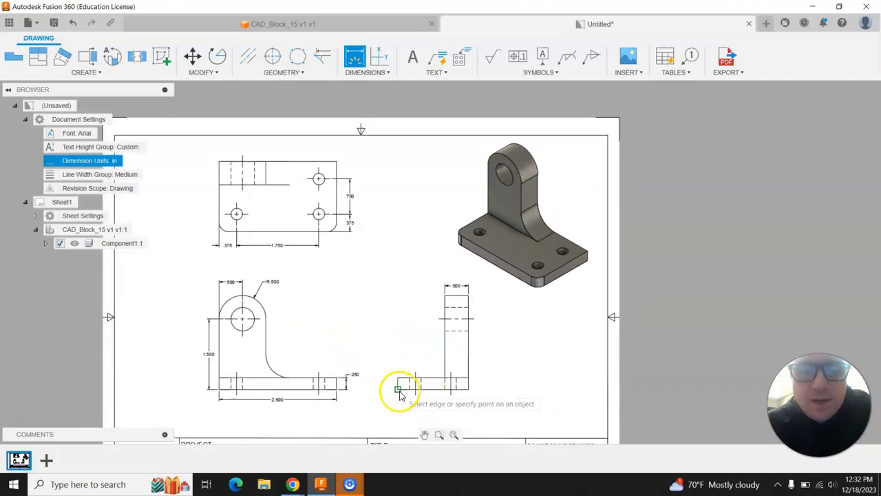
click(351, 210)
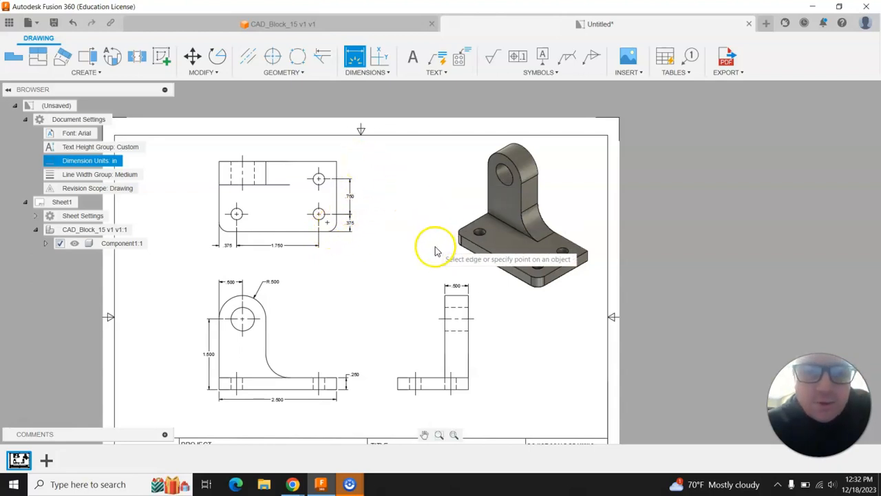
click(442, 375)
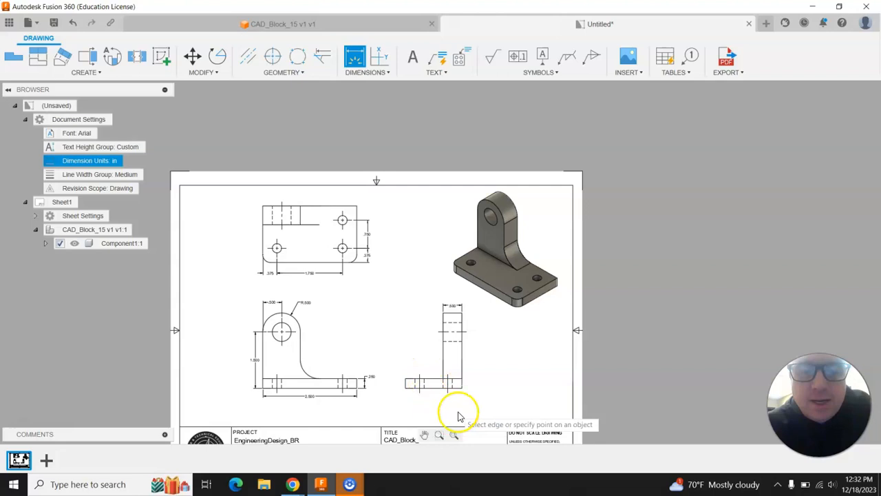
scroll(458, 416, up, 3)
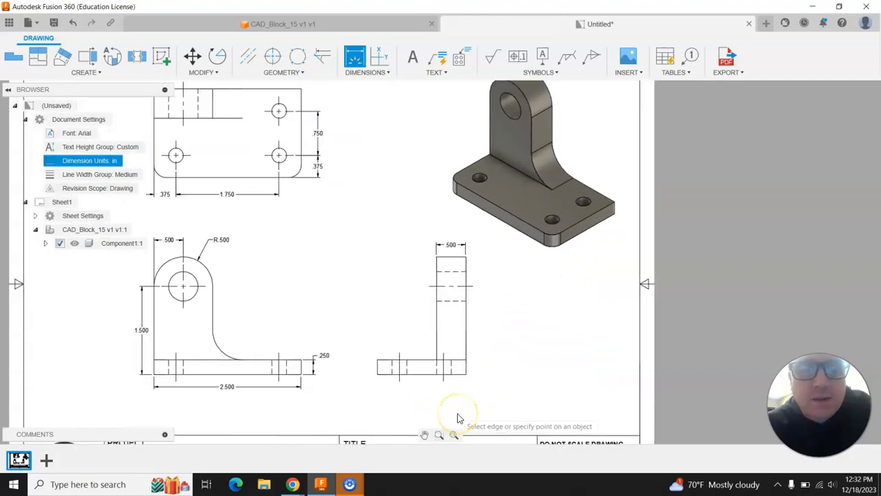
click(377, 379)
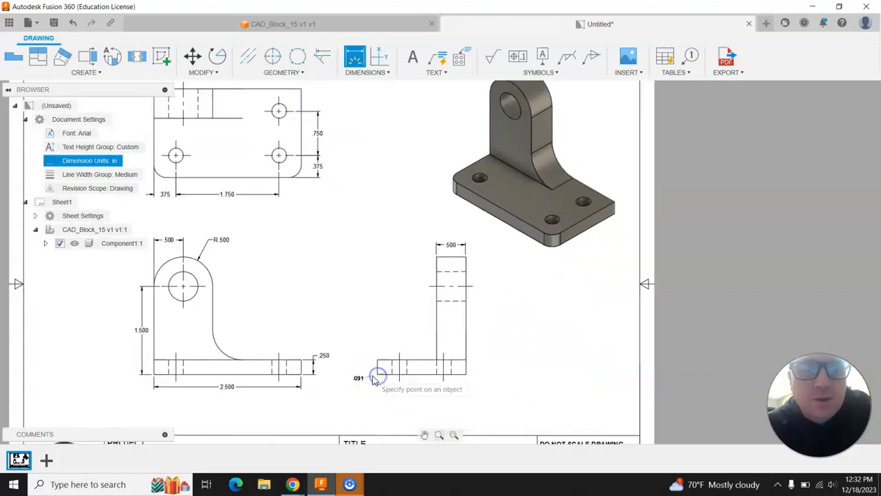
click(465, 384)
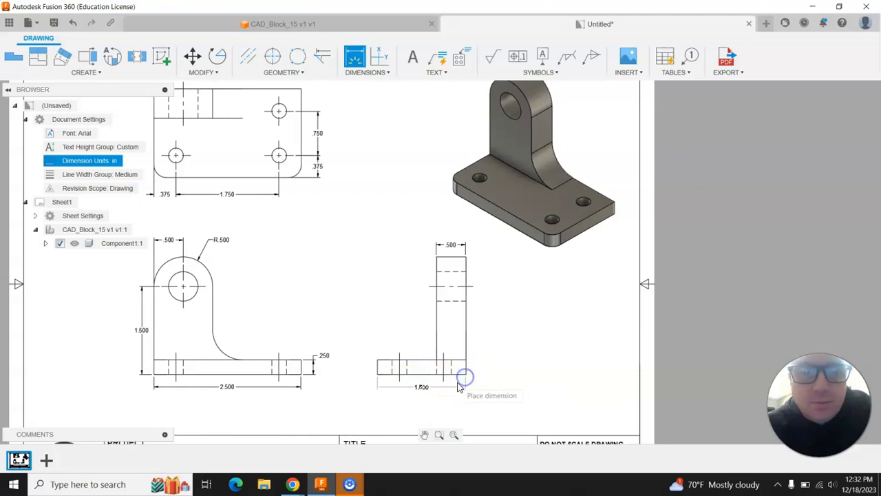
click(457, 386)
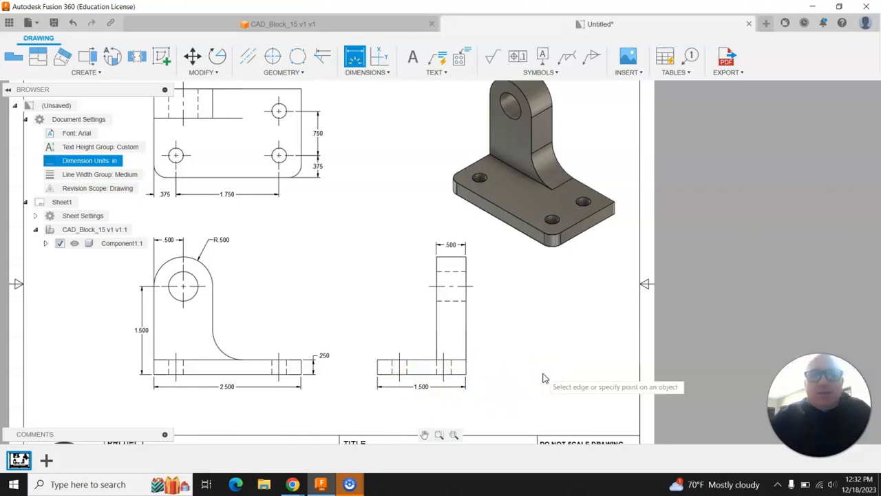
Dimension the radius of the concave fillet between the upright and the base in the front view.
scroll(543, 378, down, 2)
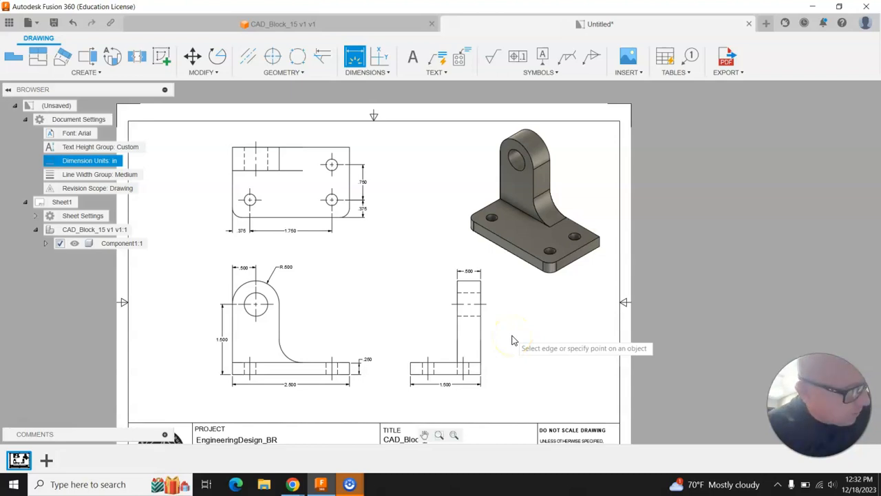
scroll(283, 401, up, 2)
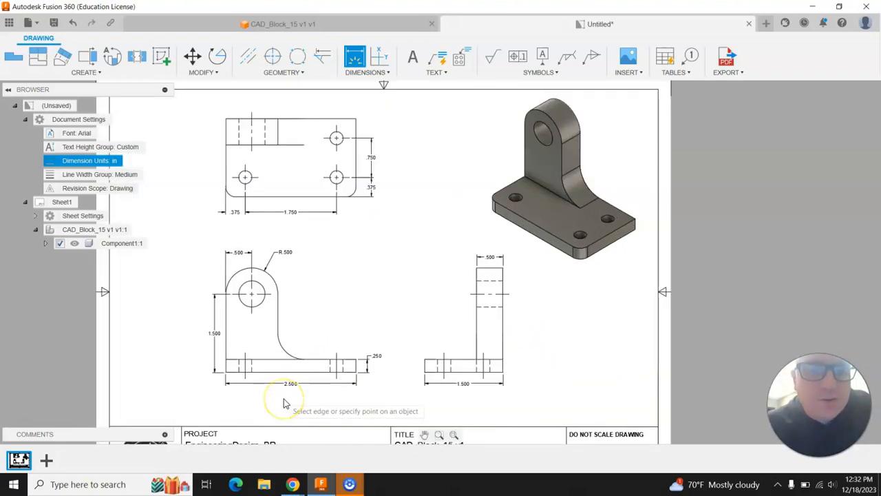
scroll(285, 402, up, 2)
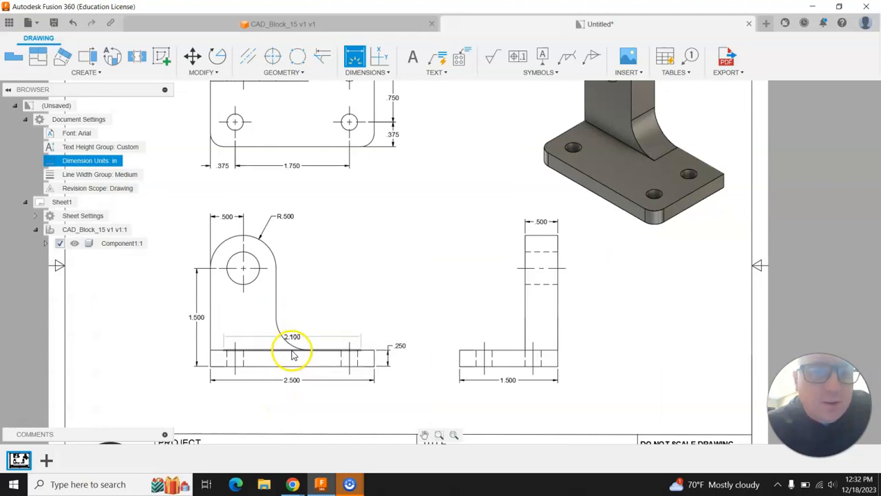
click(285, 332)
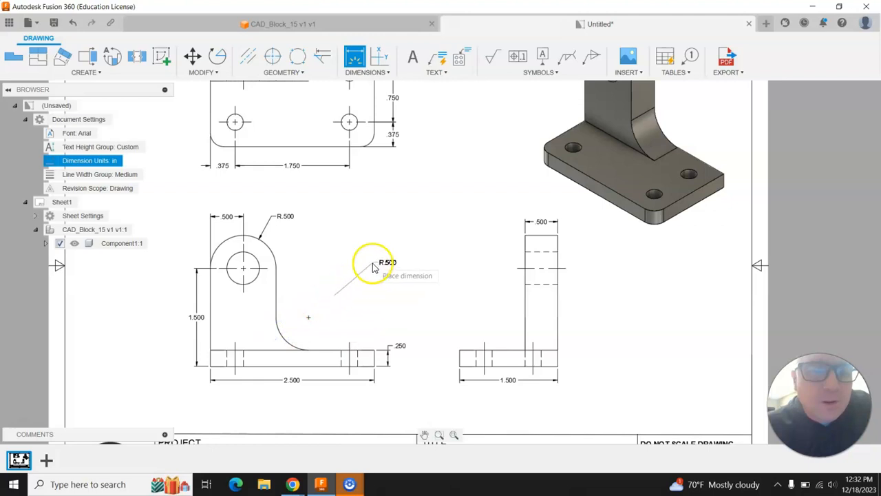
click(296, 332)
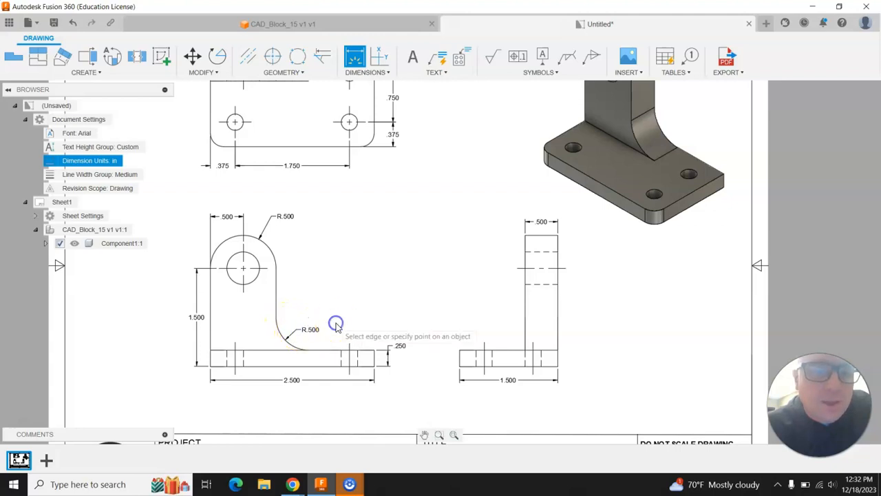
Reposition the concave fillet's radius dimension in the front view slightly higher and farther from the arc.
key(Escape)
click(316, 331)
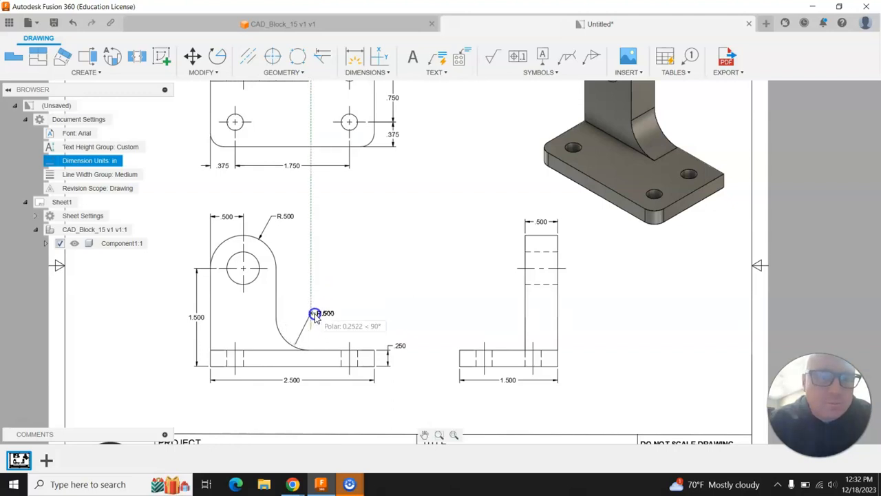
click(314, 316)
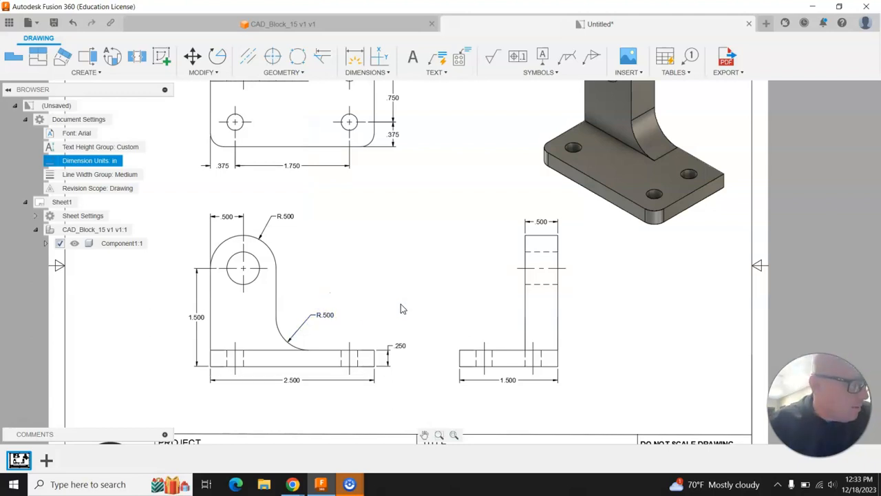
Dimension the diameter of the lower-left hole in the top view, placing it left of the plate.
scroll(429, 353, down, 3)
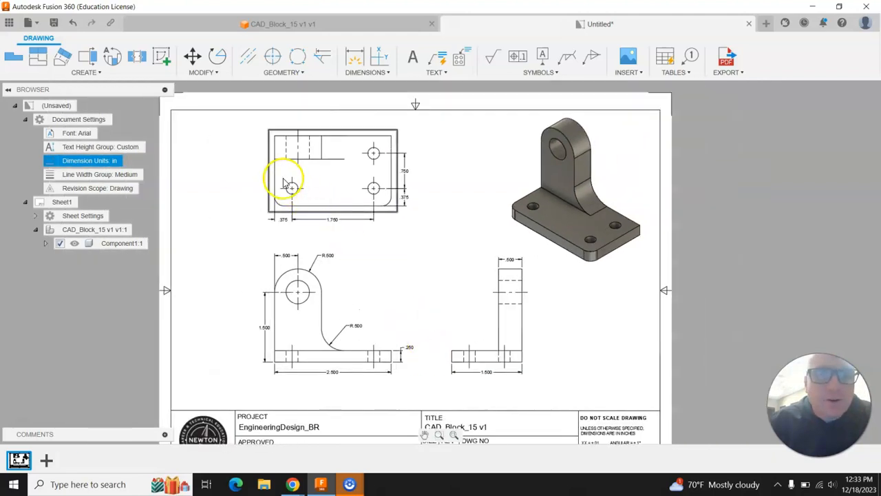
scroll(303, 145, up, 4)
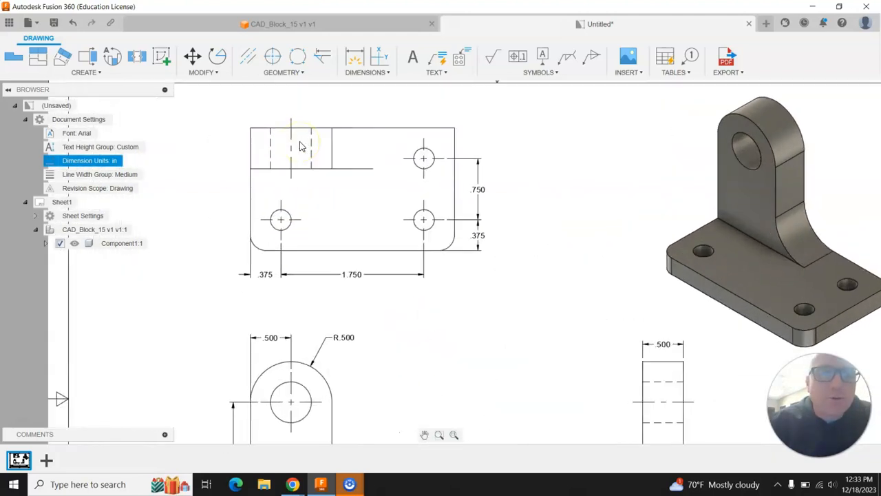
scroll(301, 146, up, 1)
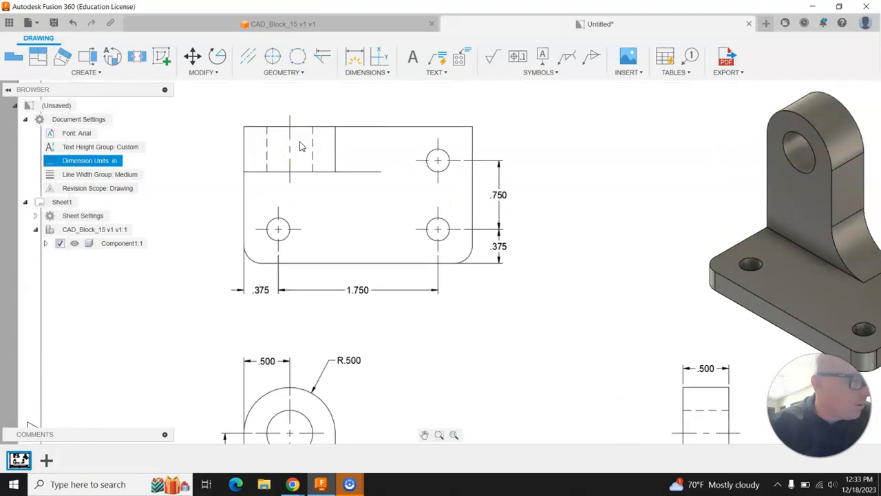
click(354, 57)
click(275, 228)
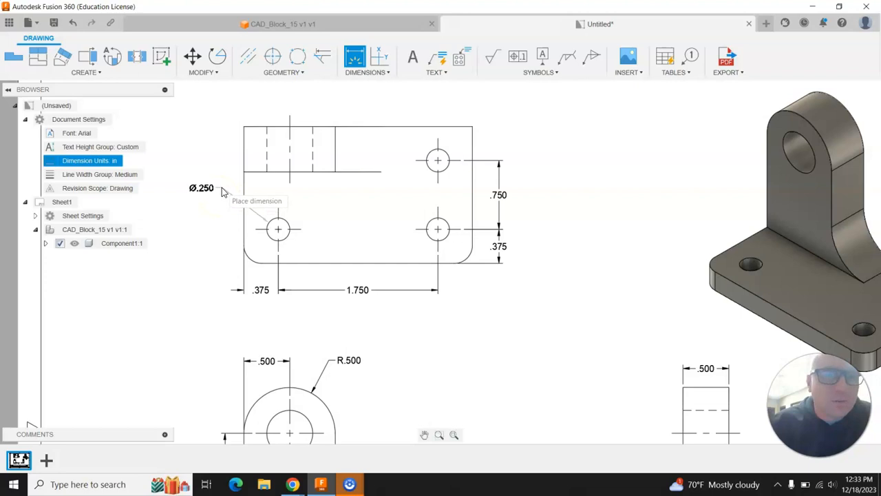
click(221, 191)
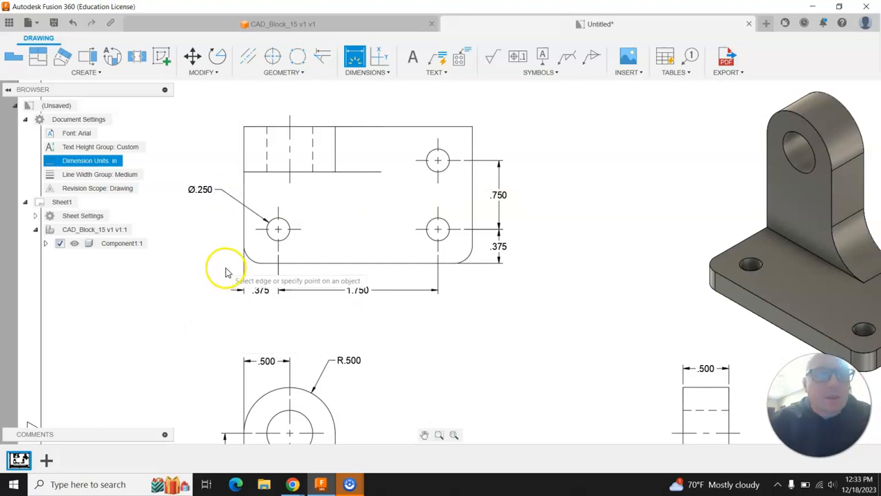
key(Escape)
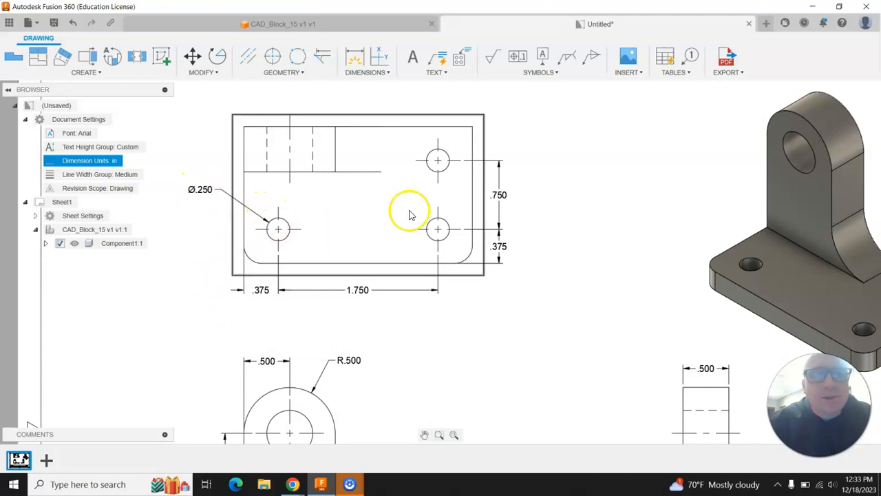
Edit the lower-left hole's diameter dimension text in the top view to read "3X Ø.250 THRU".
click(199, 191)
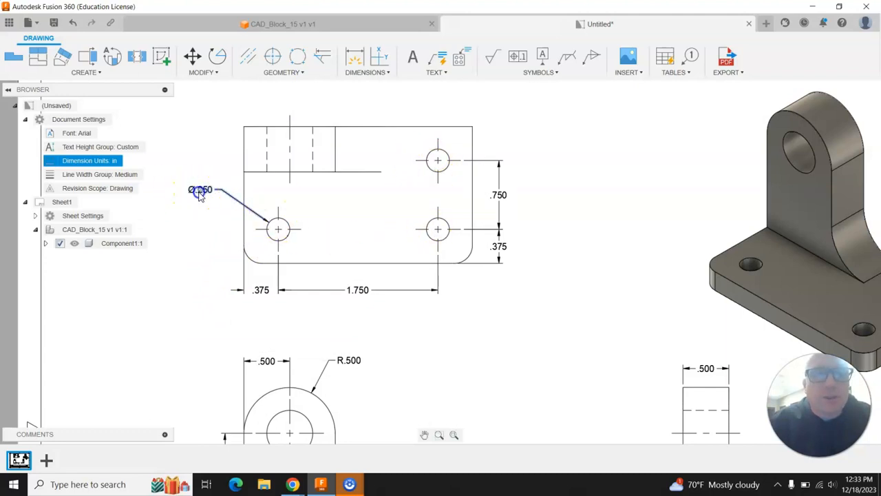
double_click(199, 192)
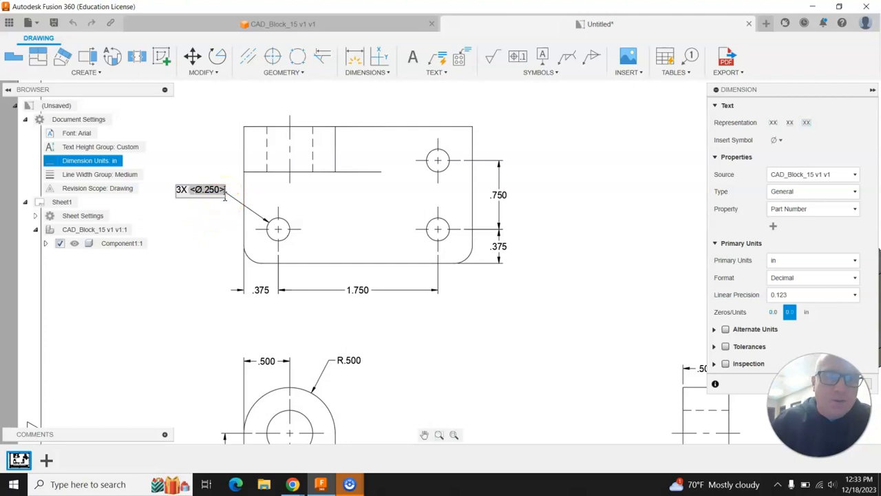
text(THRU)
click(212, 227)
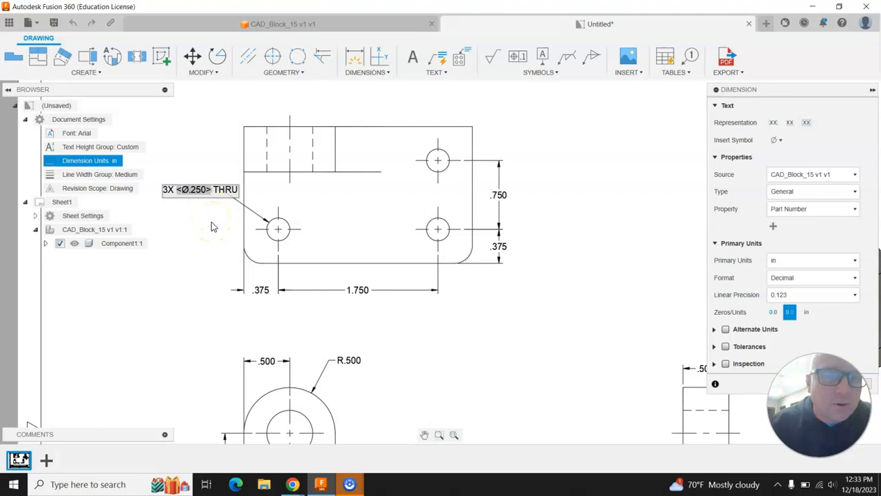
click(221, 197)
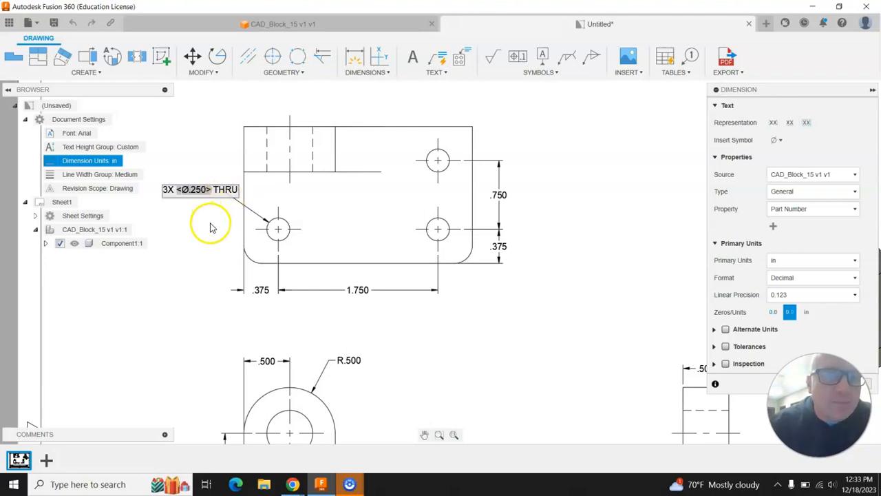
click(211, 227)
scroll(468, 278, down, 2)
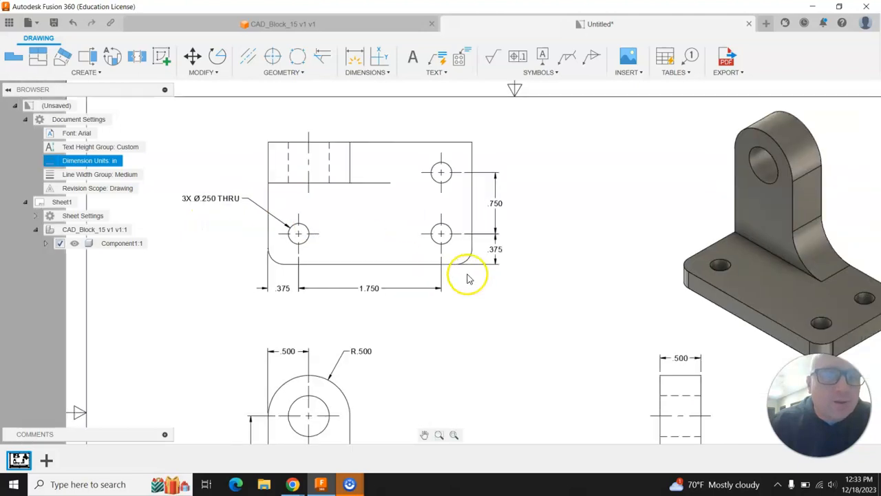
Reposition the 3X Ø.250 THRU hole note in the top view slightly closer to the plate.
scroll(311, 253, up, 1)
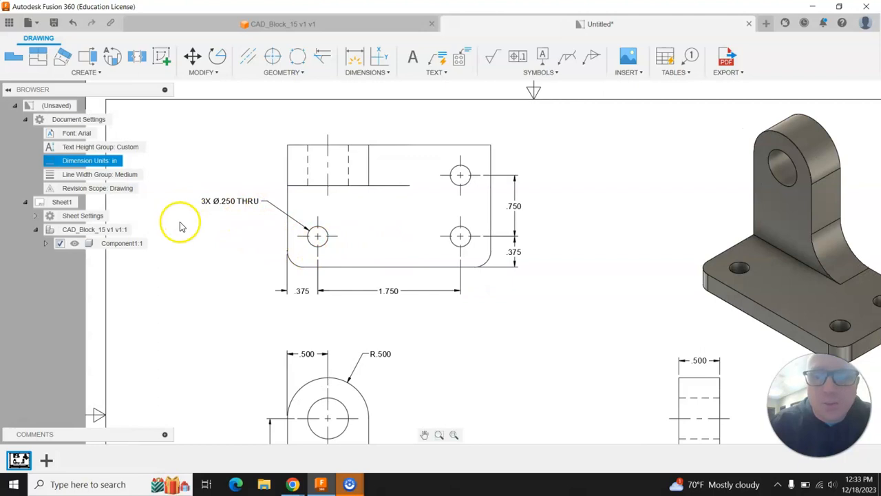
scroll(191, 226, down, 2)
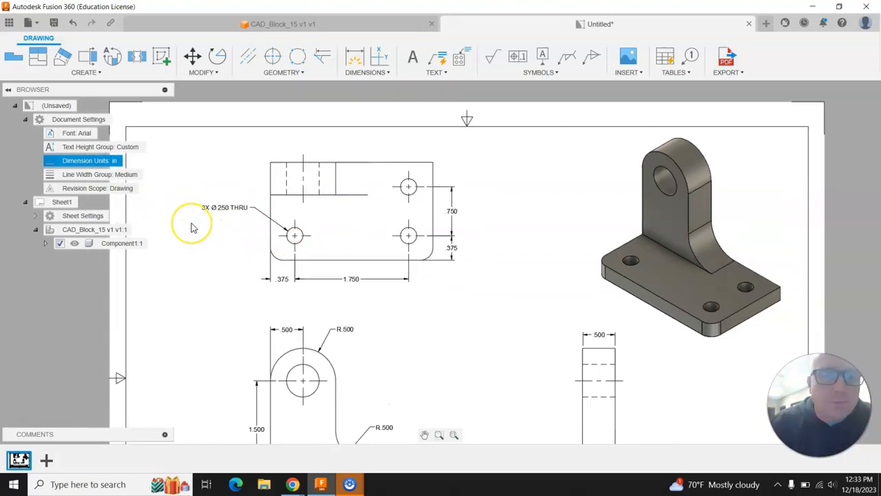
scroll(191, 227, down, 2)
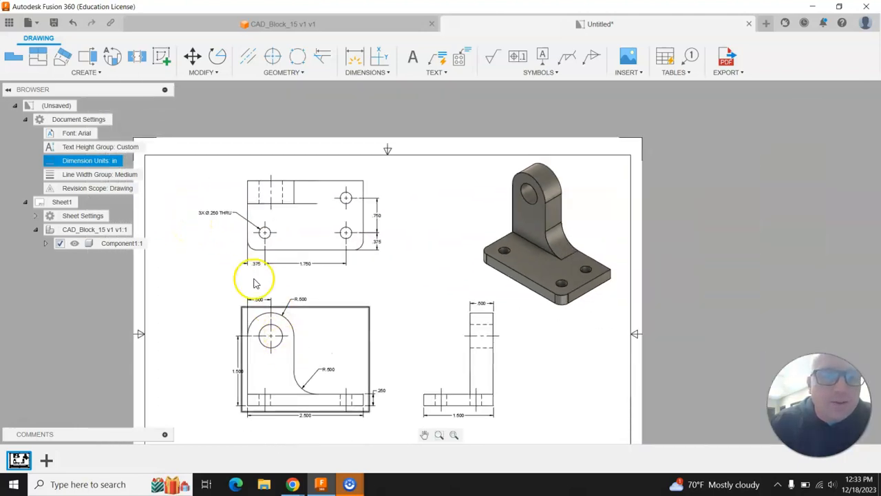
scroll(216, 213, up, 2)
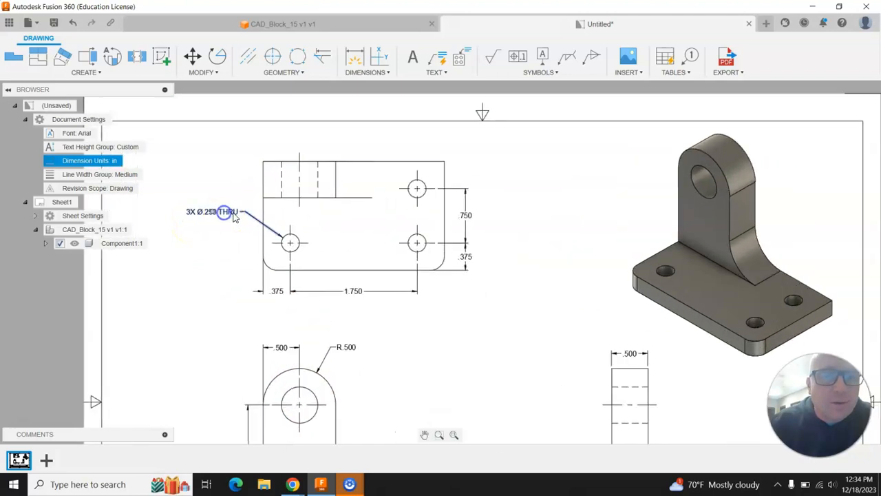
mouse_move(210, 214)
mouse_down()
mouse_move(255, 213)
mouse_move(247, 215)
mouse_up()
scroll(186, 250, down, 2)
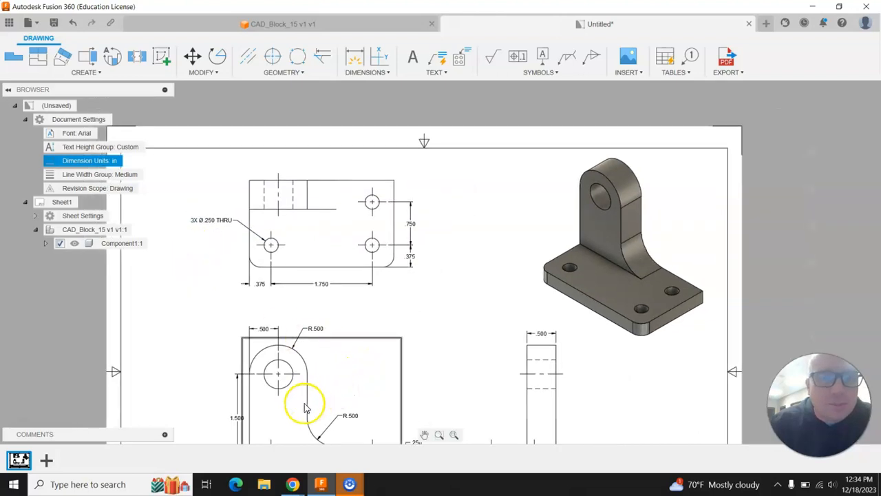
Dimension the diameter of the upright's hole in the front view, placing it to the upper right of the hole.
scroll(307, 408, up, 2)
scroll(306, 408, up, 1)
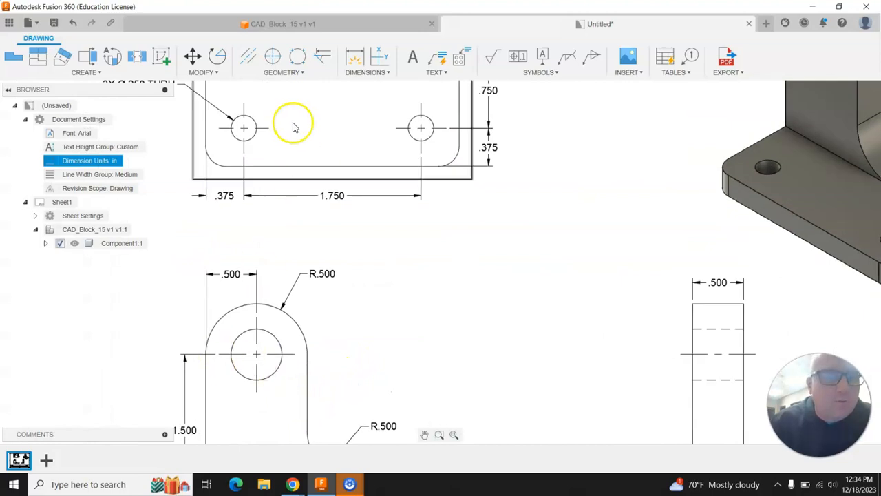
click(354, 58)
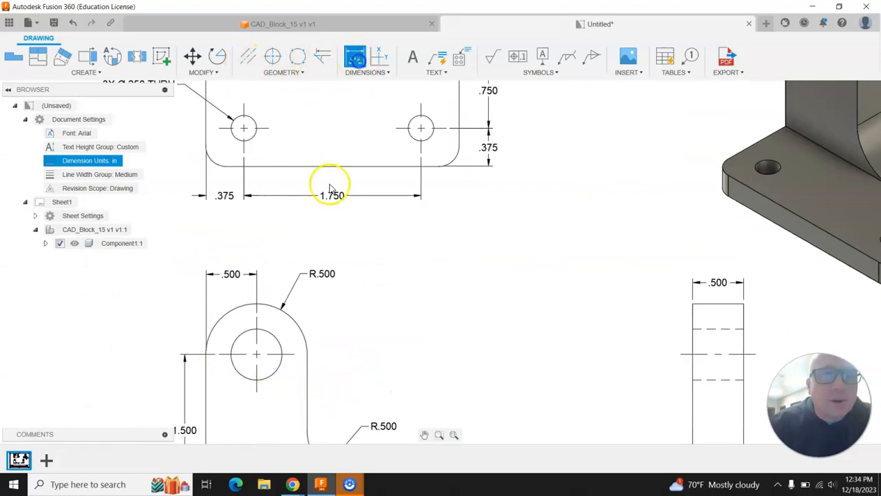
click(280, 345)
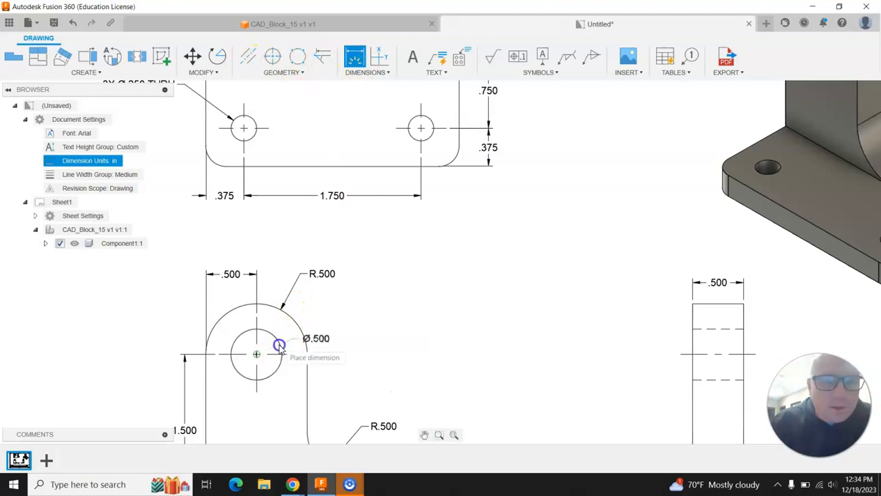
click(319, 316)
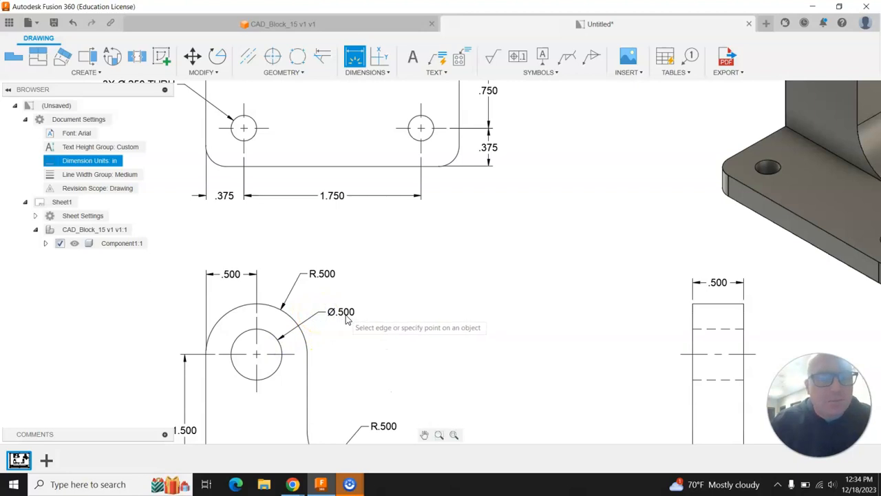
key(Escape)
Edit the upright hole's diameter dimension text in the front view to read "Ø.500 THRU".
double_click(348, 314)
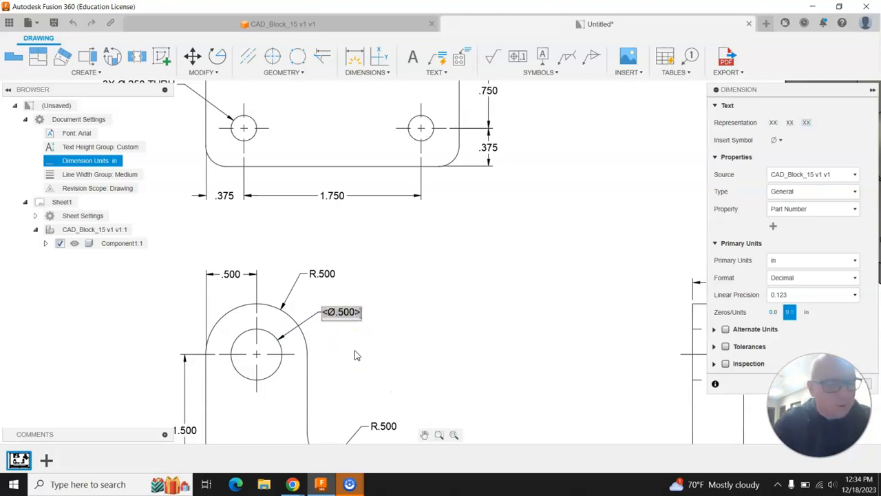
text(THRU)
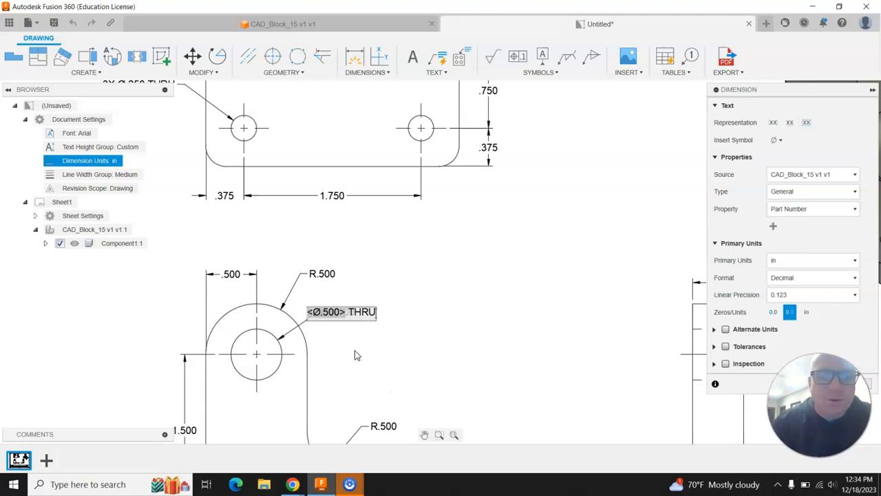
click(356, 355)
Dimension the radius of the plate's lower-right rounded corner in the top view, placing it below and outside the corner.
scroll(198, 290, down, 5)
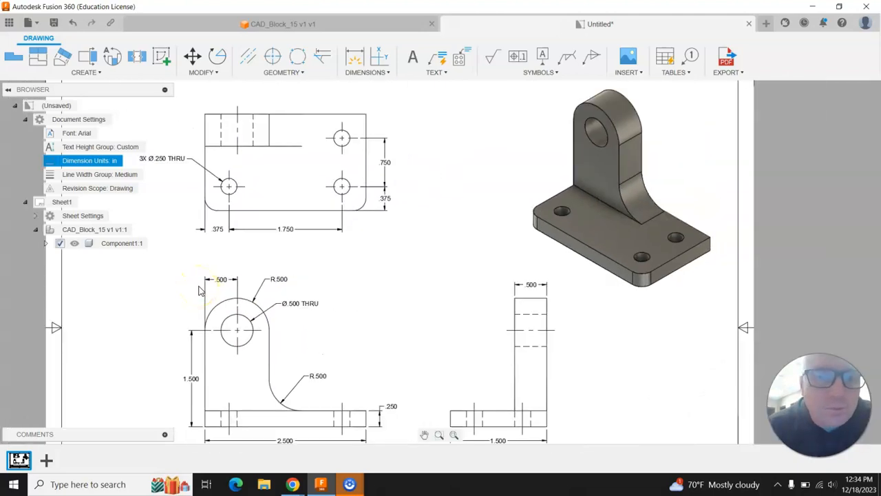
scroll(198, 289, down, 2)
scroll(200, 290, up, 1)
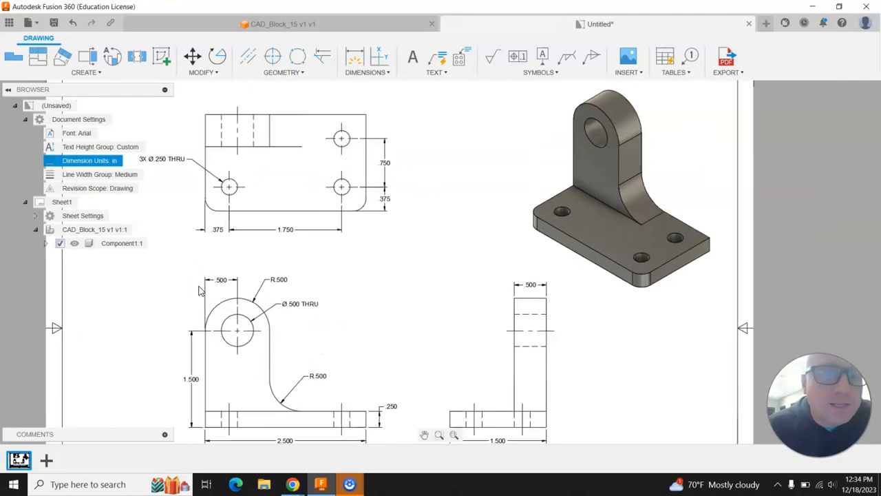
scroll(199, 290, up, 1)
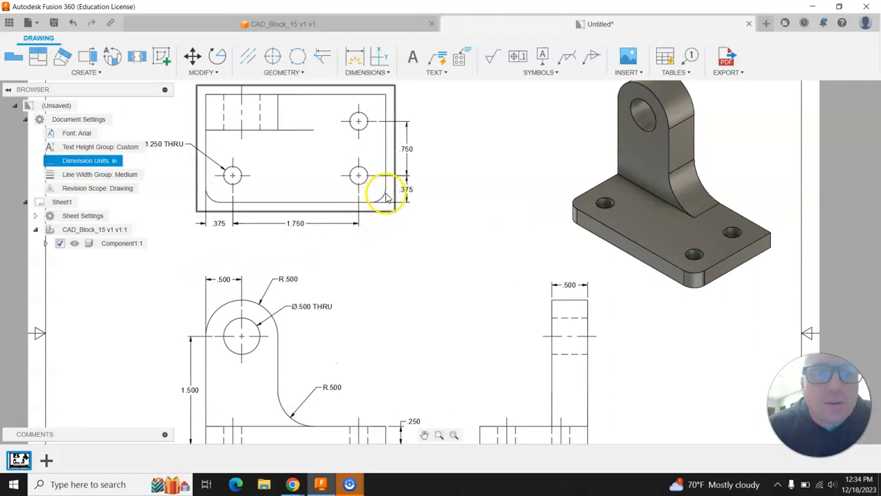
click(355, 57)
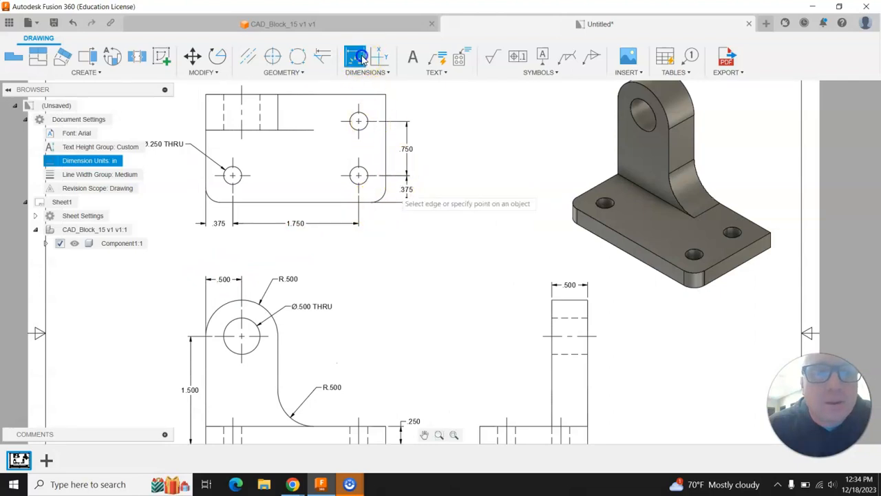
click(383, 201)
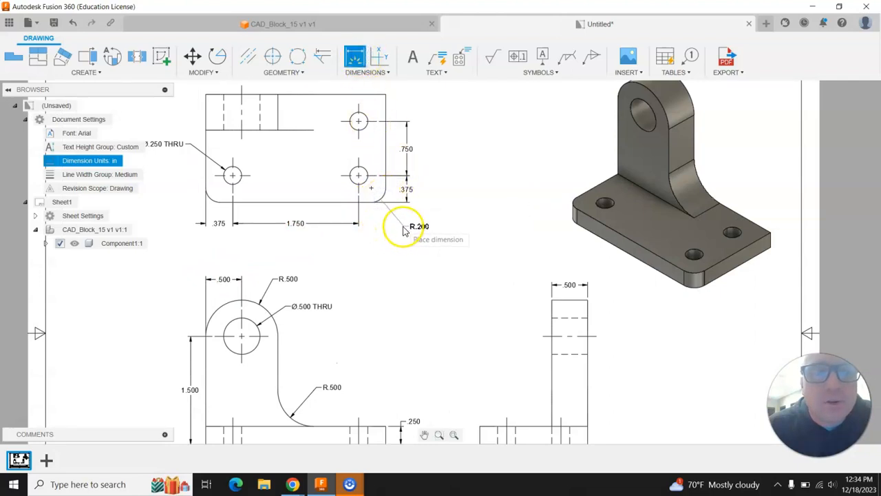
click(405, 222)
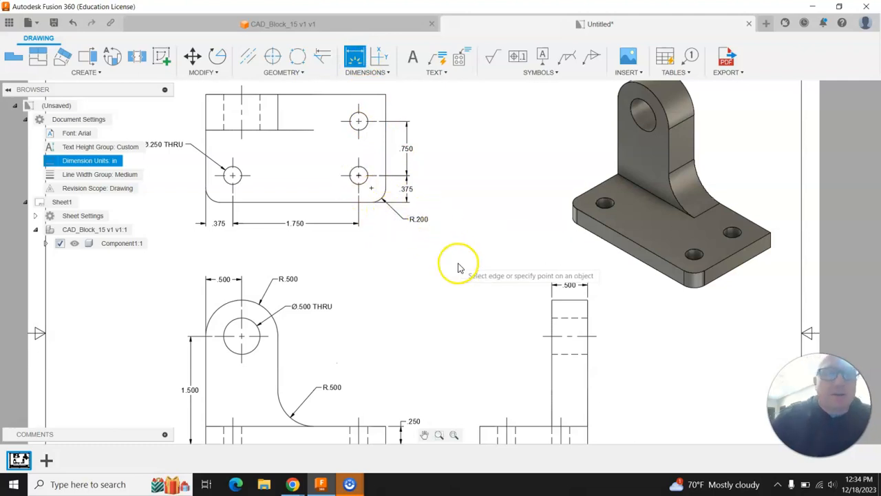
key(Escape)
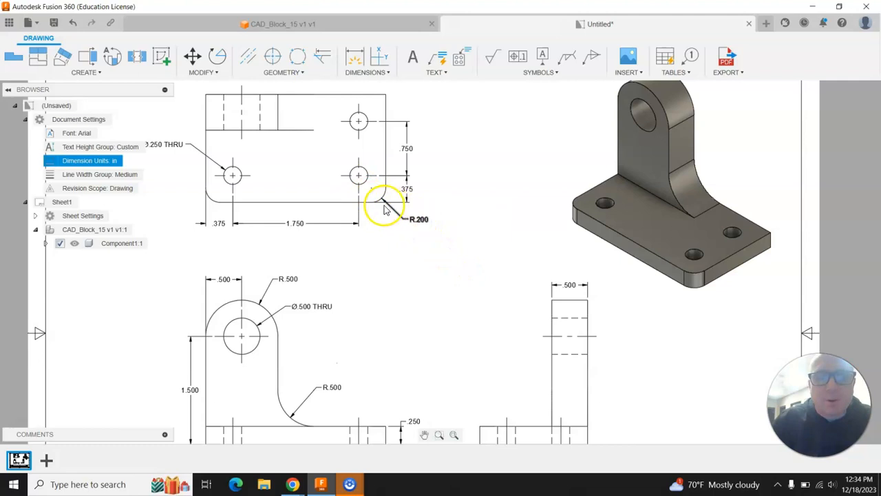
Edit the rounded corner's radius dimension text in the top view to read "2X R.200".
scroll(411, 223, up, 4)
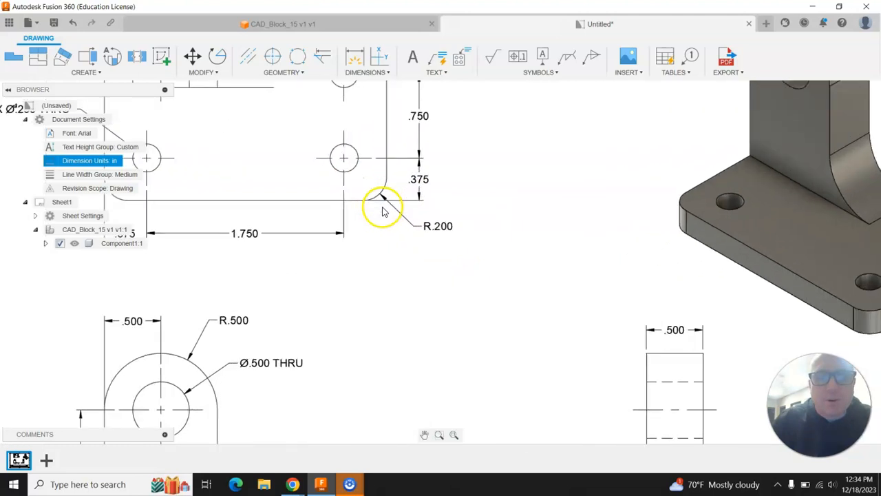
double_click(446, 229)
key(Left)
key(Left)
key(Left)
key(Left)
key(Left)
key(Left)
key(Left)
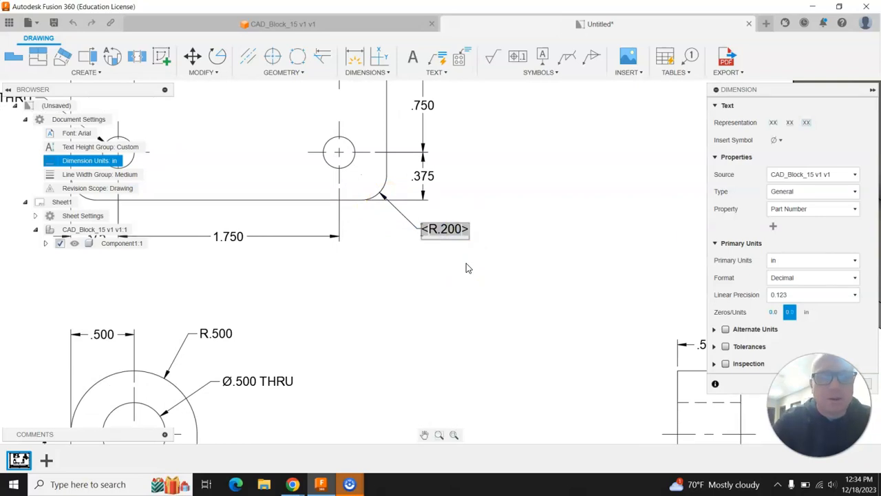
text(2X)
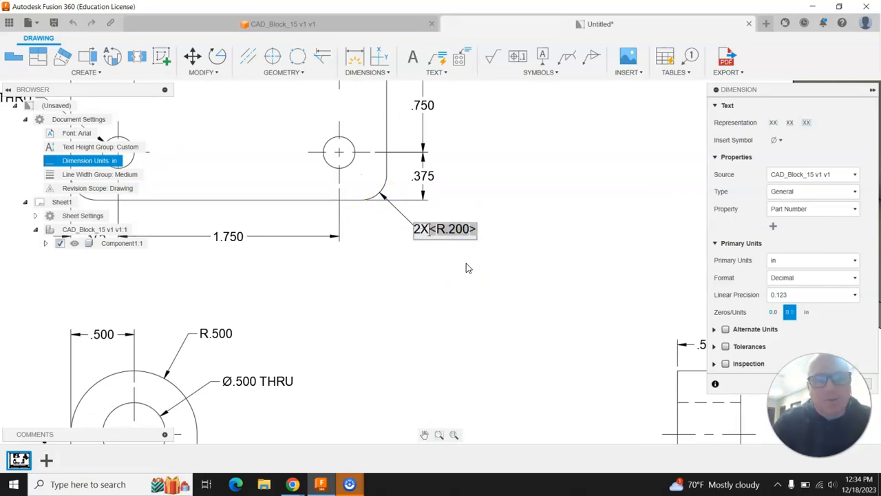
click(468, 282)
Move the front view slightly right and lower on the sheet, and shift the side view farther right to balance the layout.
scroll(487, 287, down, 2)
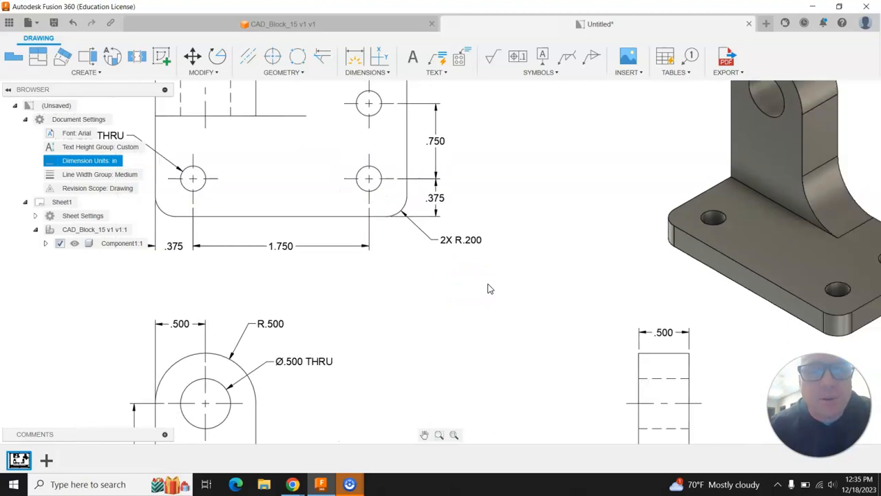
scroll(487, 289, down, 2)
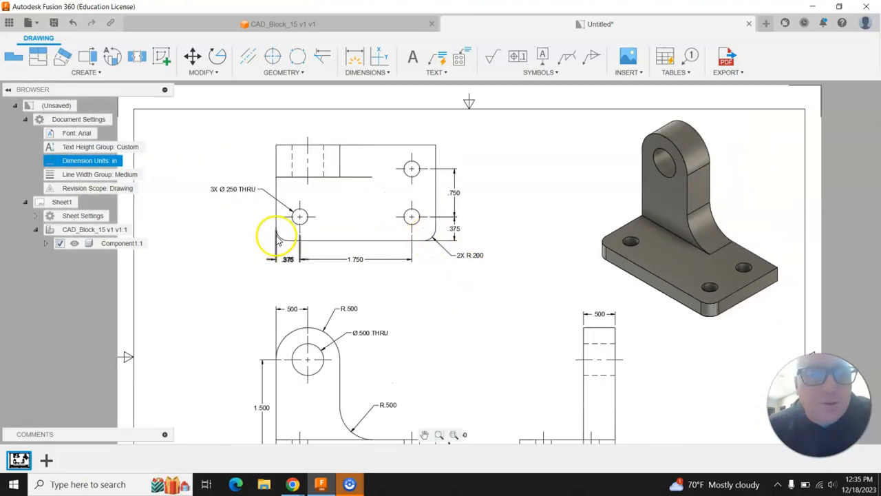
scroll(189, 219, down, 1)
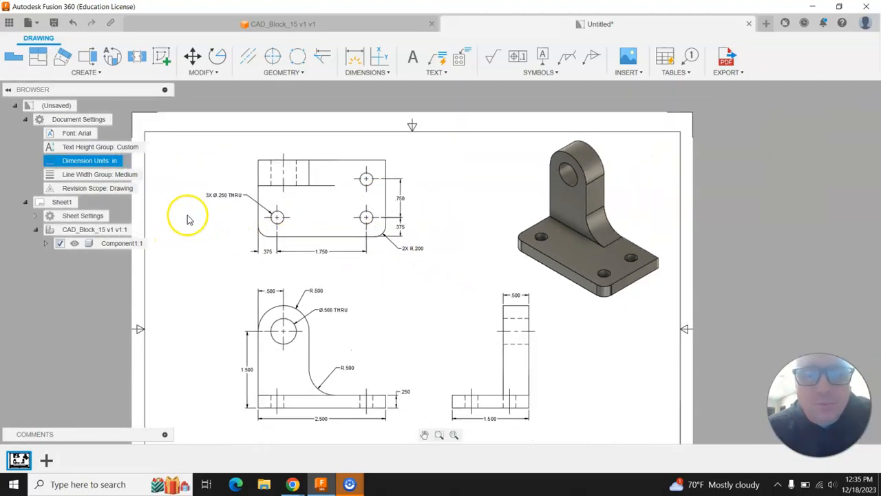
click(454, 435)
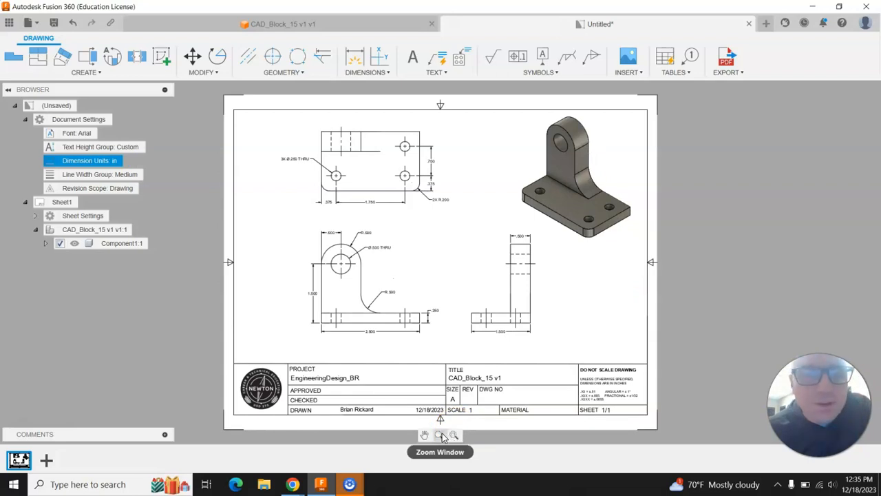
click(440, 435)
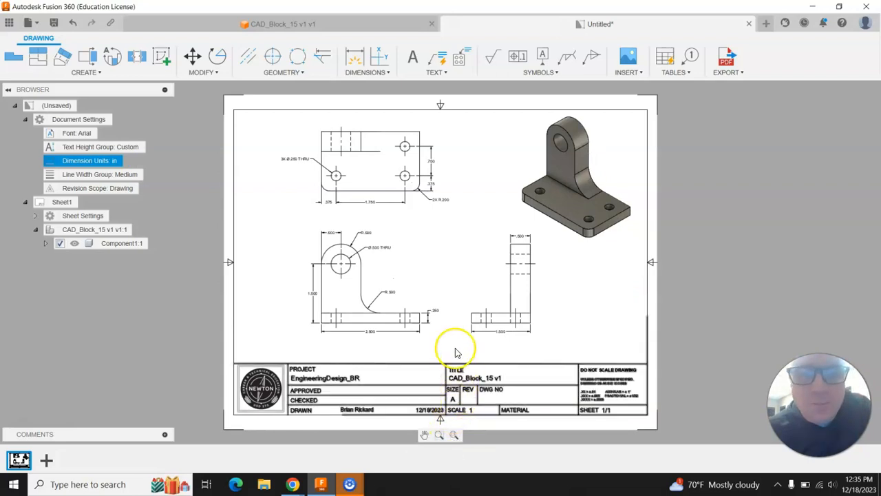
drag(327, 313, 266, 321)
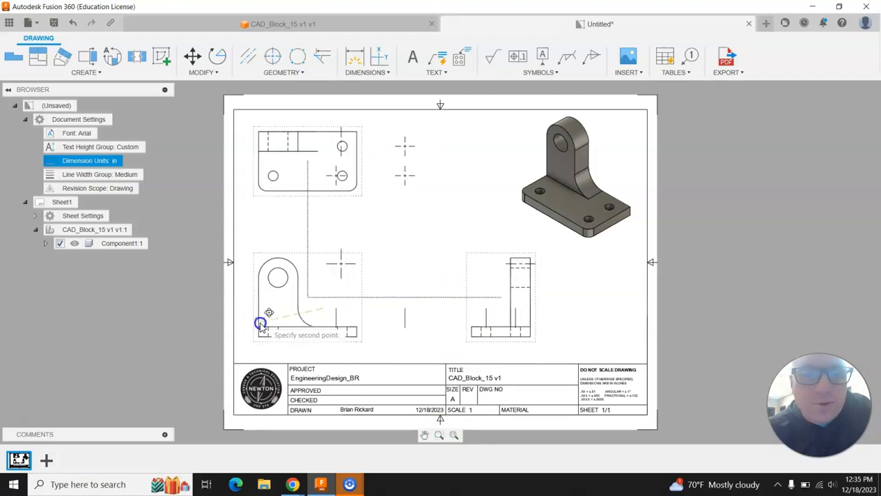
click(542, 309)
drag(509, 309, 533, 307)
drag(354, 291, 431, 279)
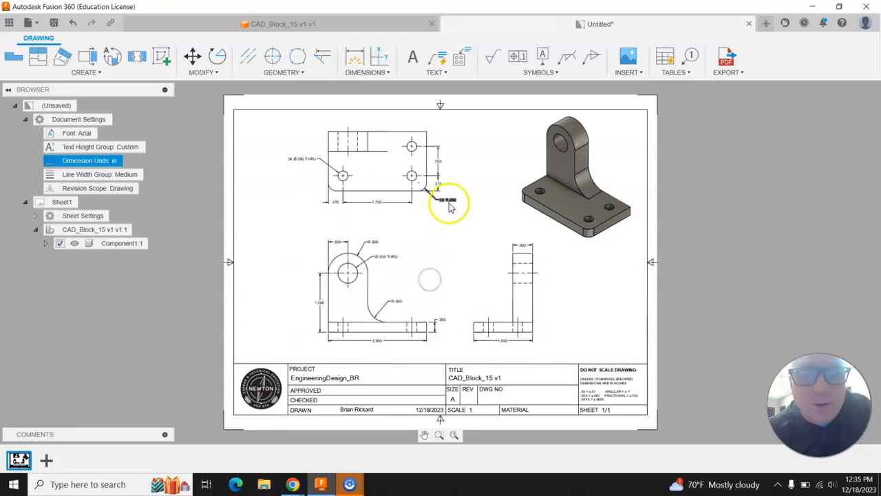
click(537, 283)
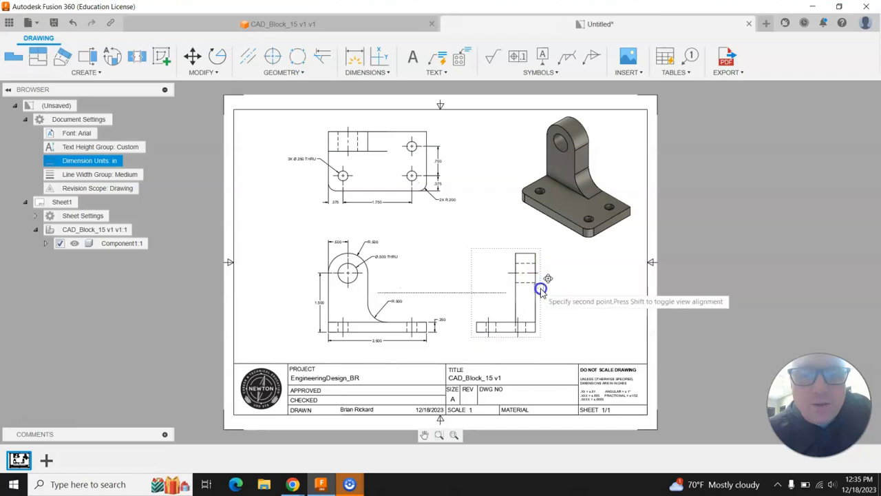
click(544, 288)
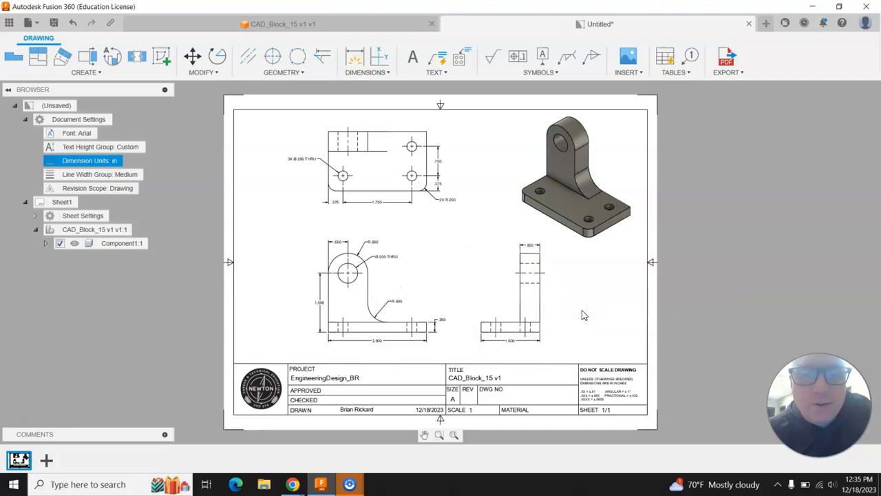